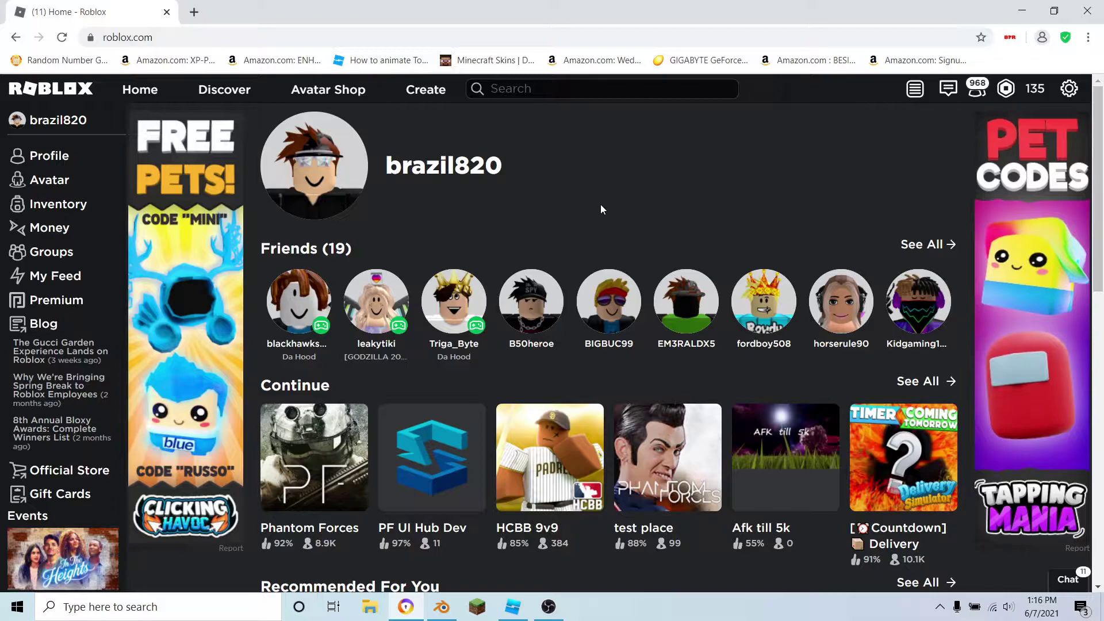
Switch to Blender and delete the default camera, cube and light from the new scene.
left_click(441, 606)
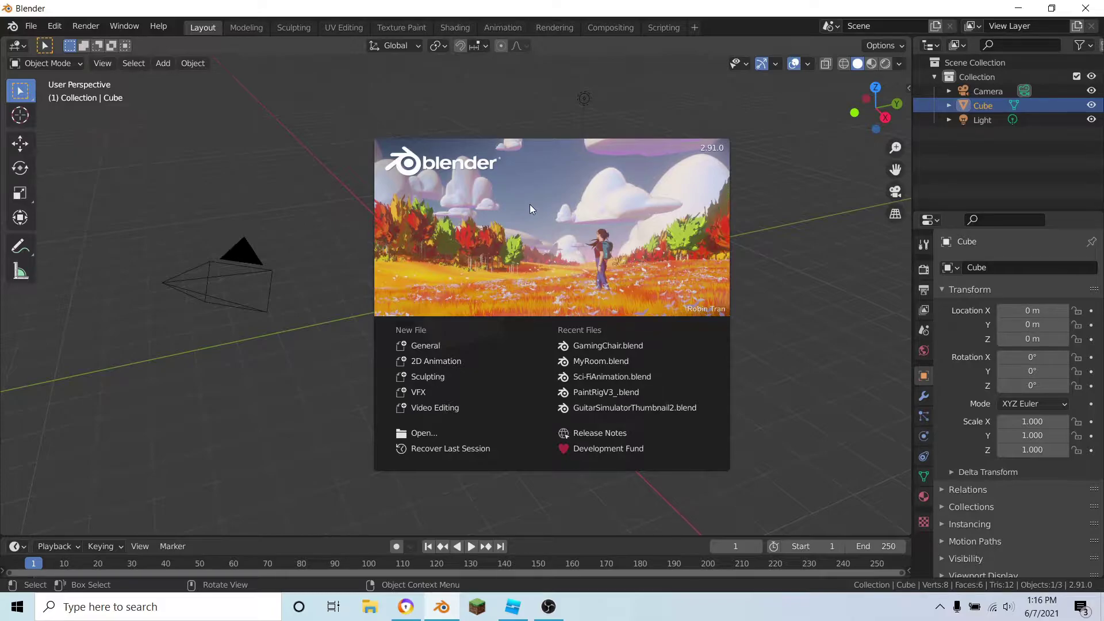
left_click(501, 221)
key("a")
key("a")
key("a")
key("x")
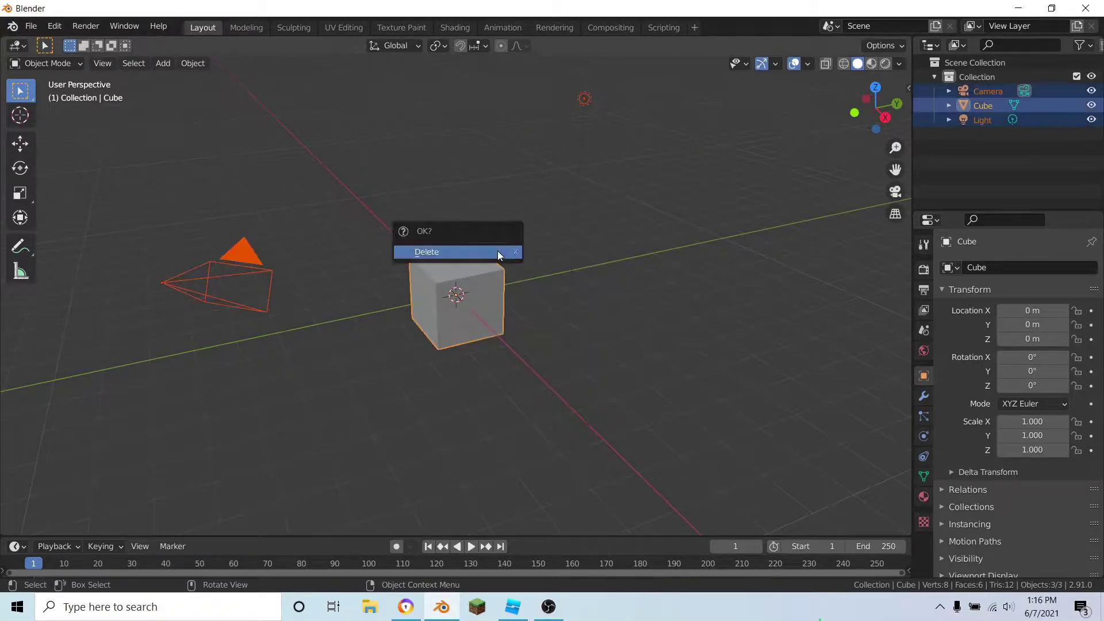
left_click(498, 250)
middle_click_drag(466, 316, 506, 285)
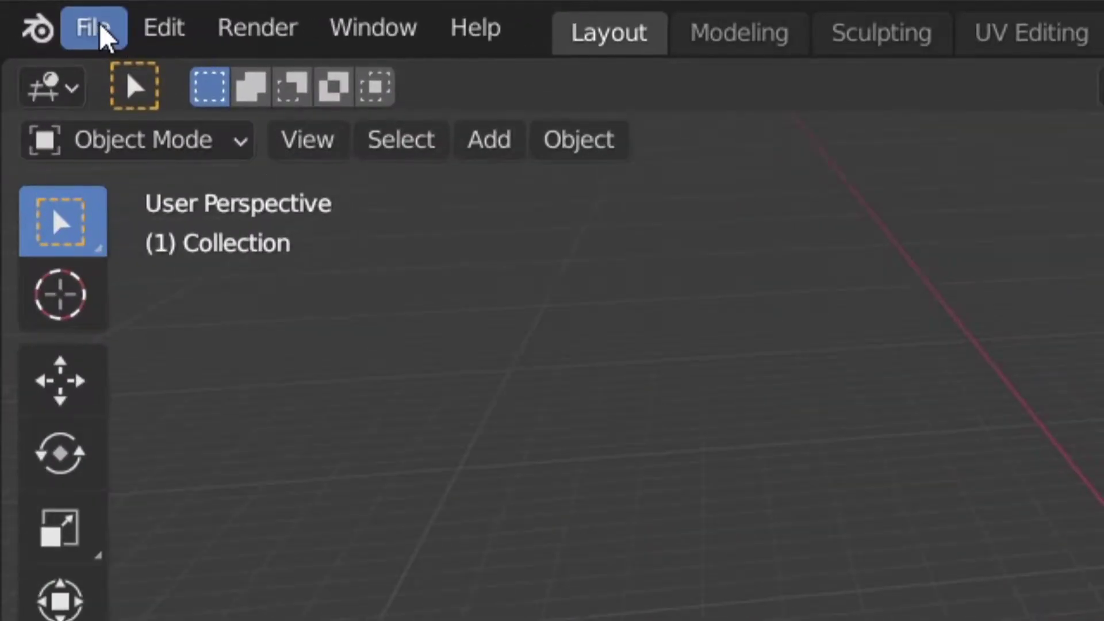
Import the Wavefront file Head.obj from the Desktop folder into the empty scene.
left_click(31, 26)
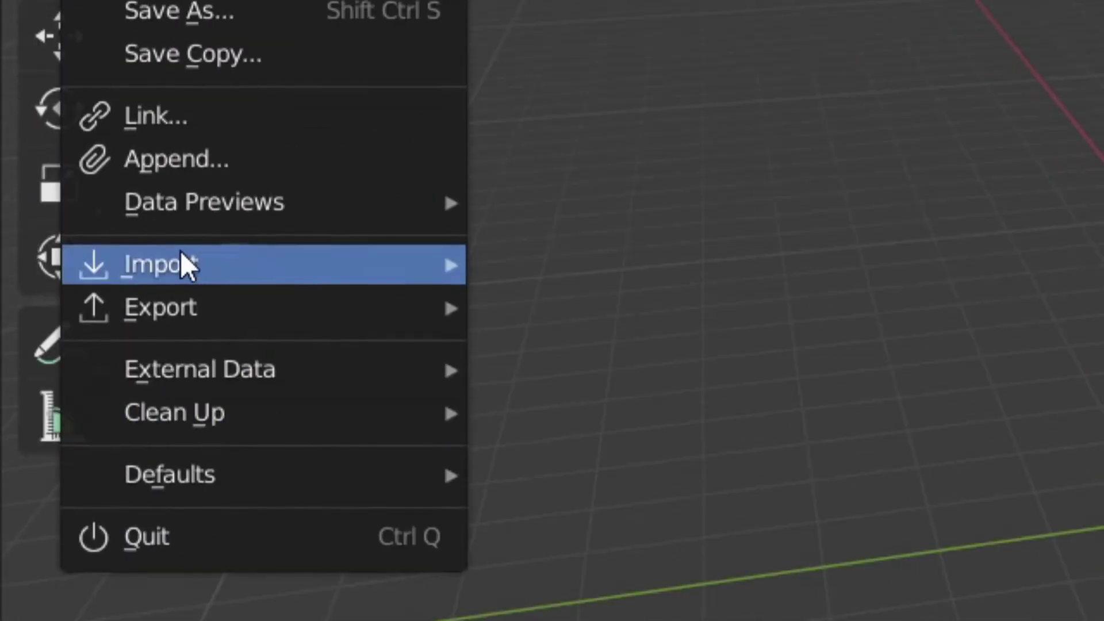
mouse_move(181, 253)
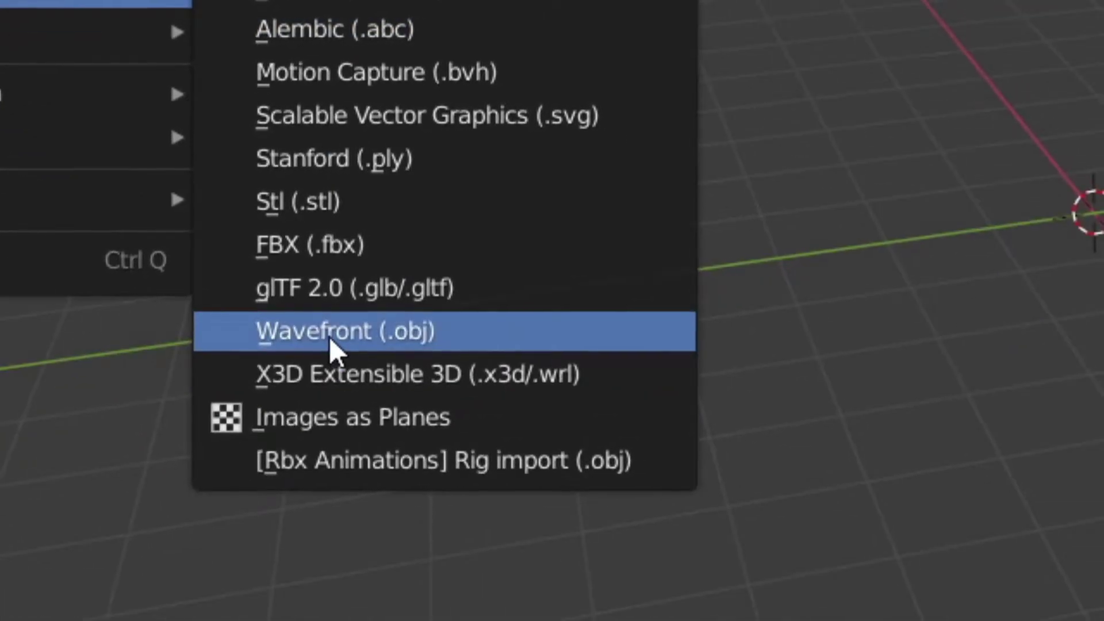
left_click(614, 604)
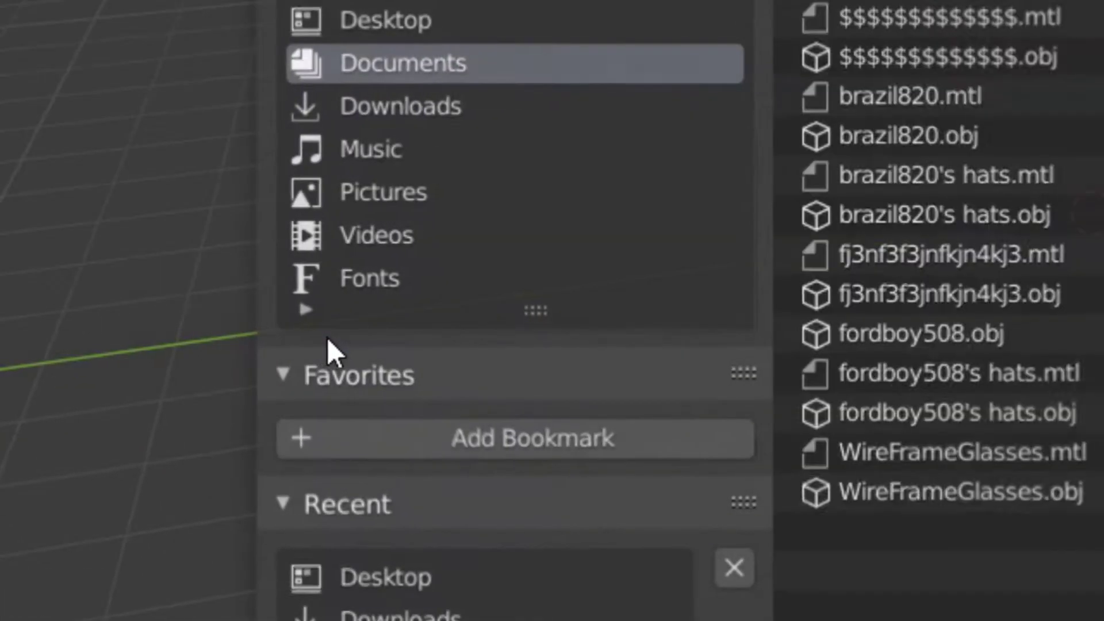
left_click(406, 32)
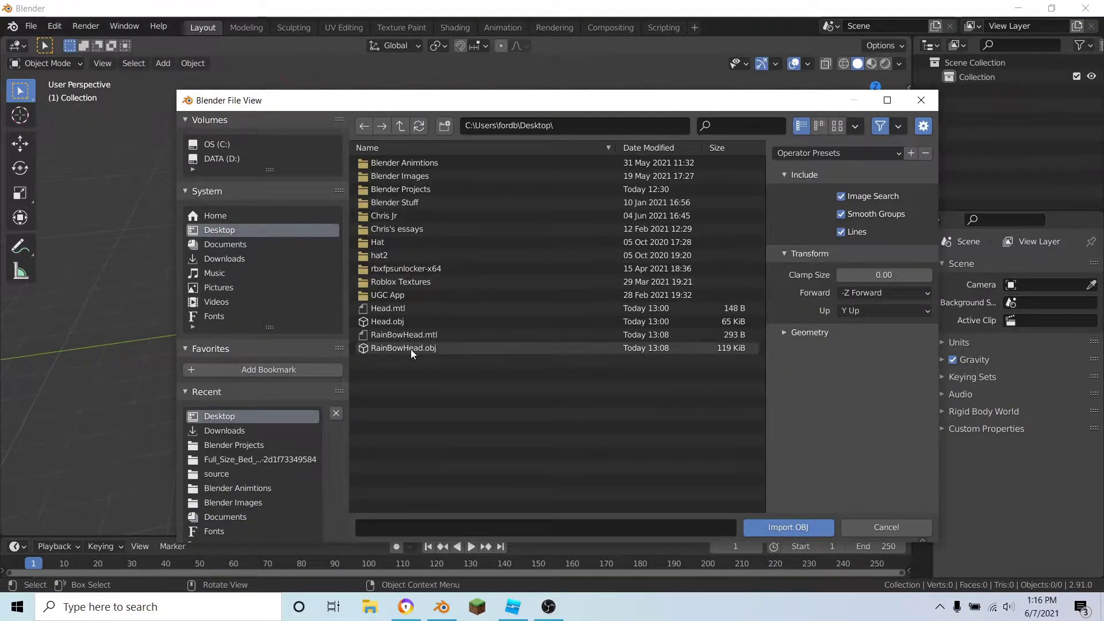
left_click(398, 323)
left_click(764, 527)
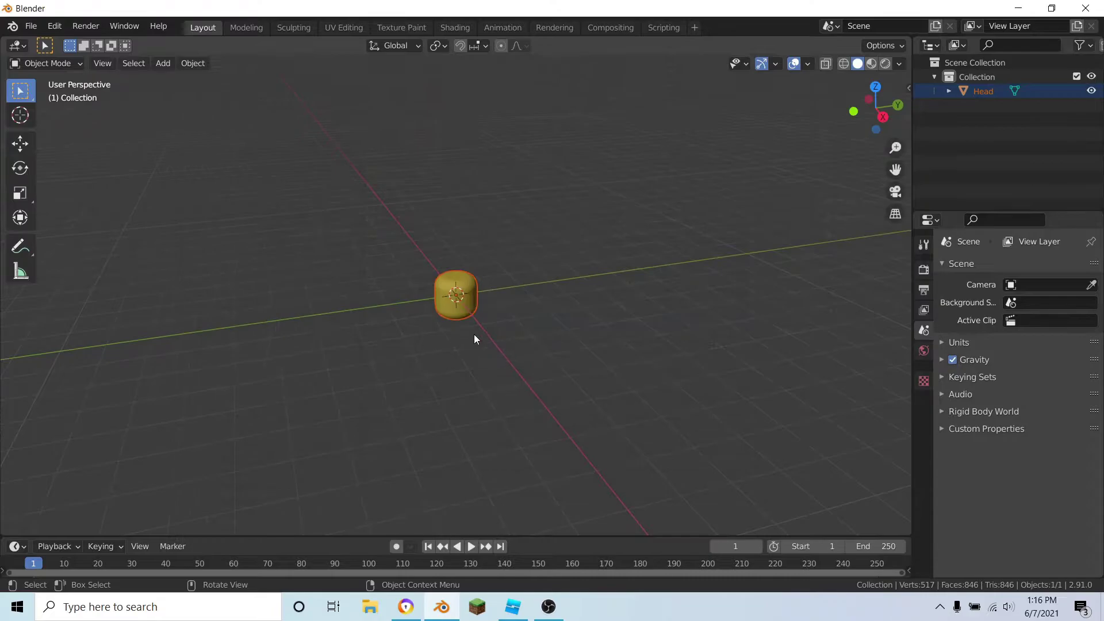
scroll(470, 330, "up", 6)
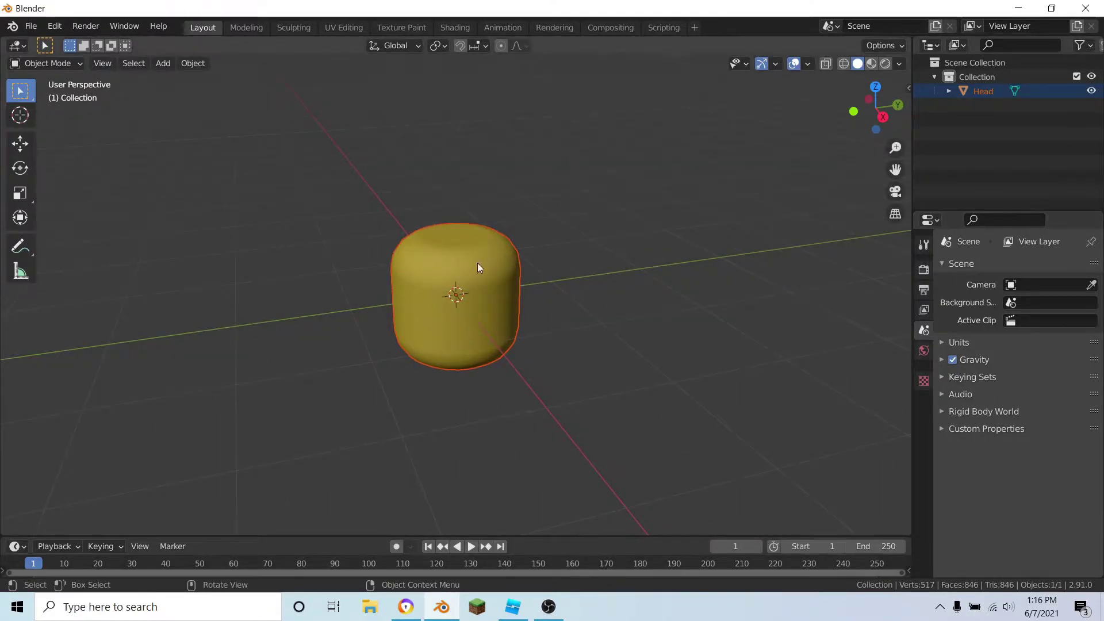
Remove the existing material from the imported head.
left_click(485, 296)
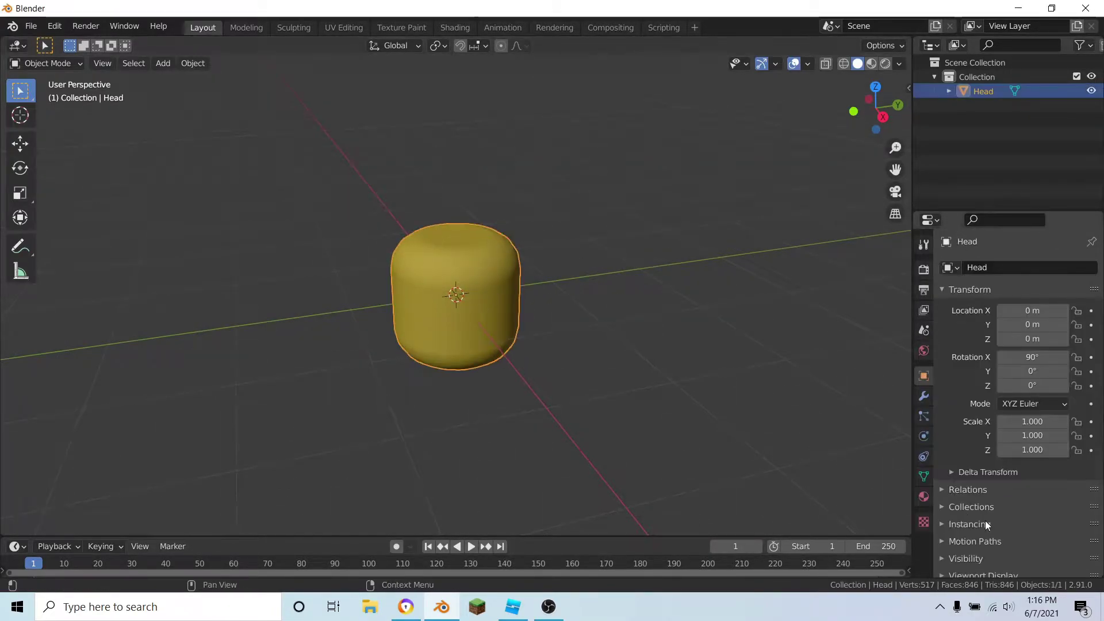
left_click(924, 496)
left_click(1091, 281)
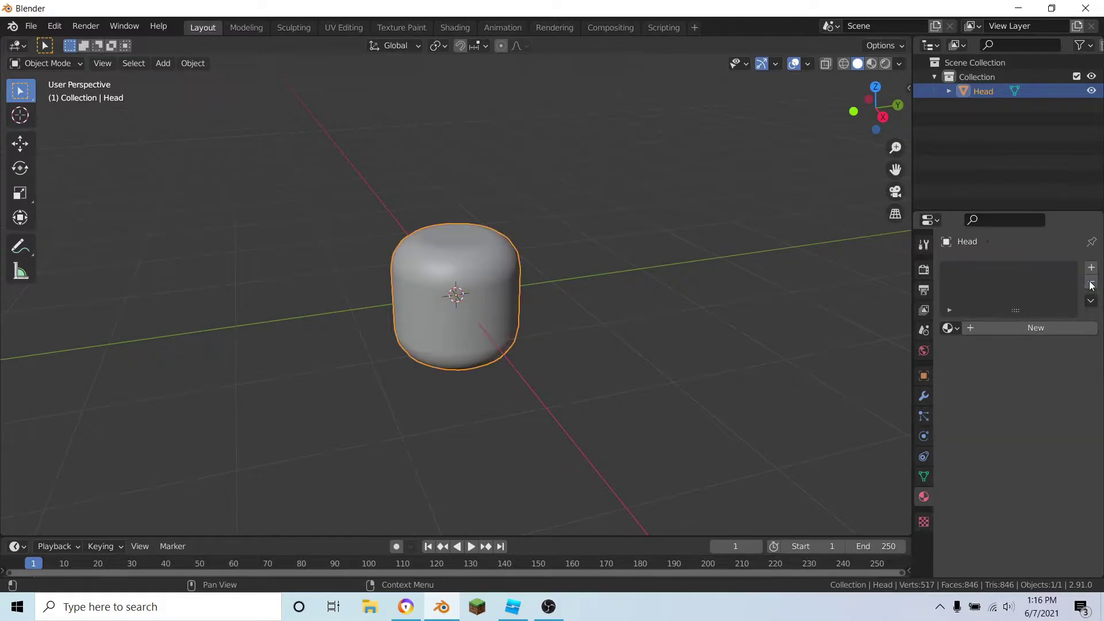
left_click(571, 363)
middle_click_drag(559, 365, 517, 377)
scroll(522, 394, "down", 4)
left_click(452, 315)
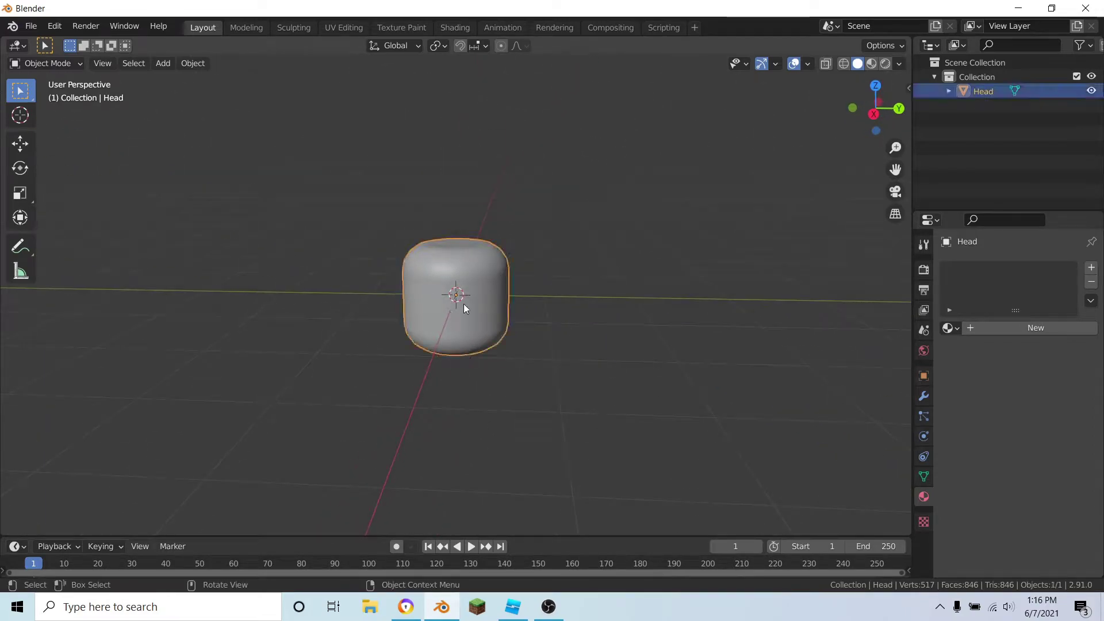
scroll(464, 309, "up", 3)
middle_click_drag(332, 275, 400, 278)
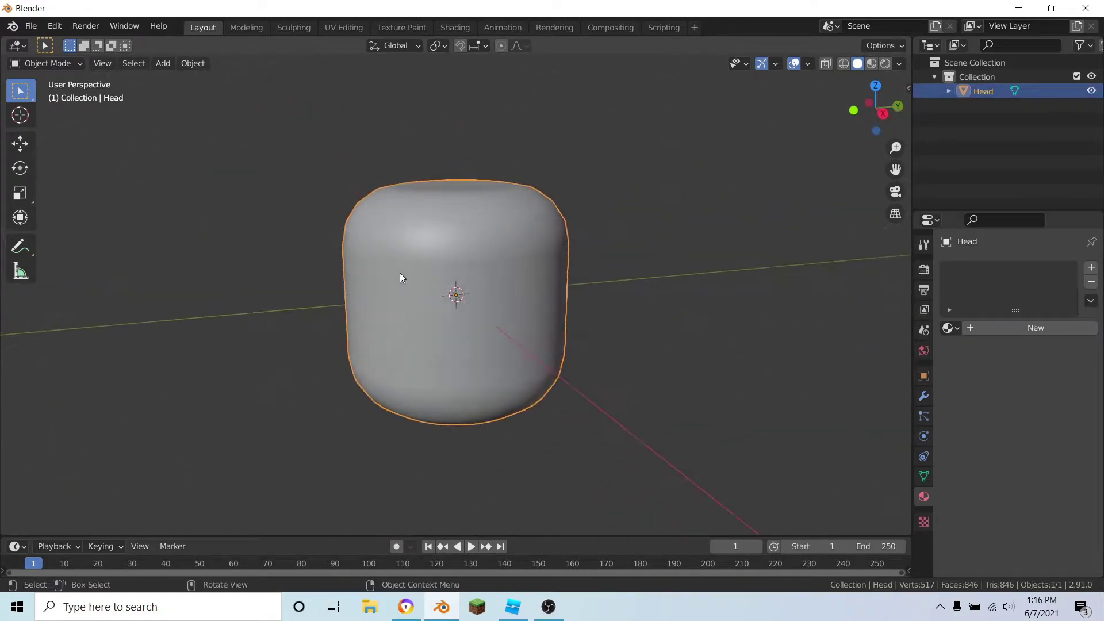
middle_click_drag(579, 316, 506, 326)
scroll(429, 346, "down", 4)
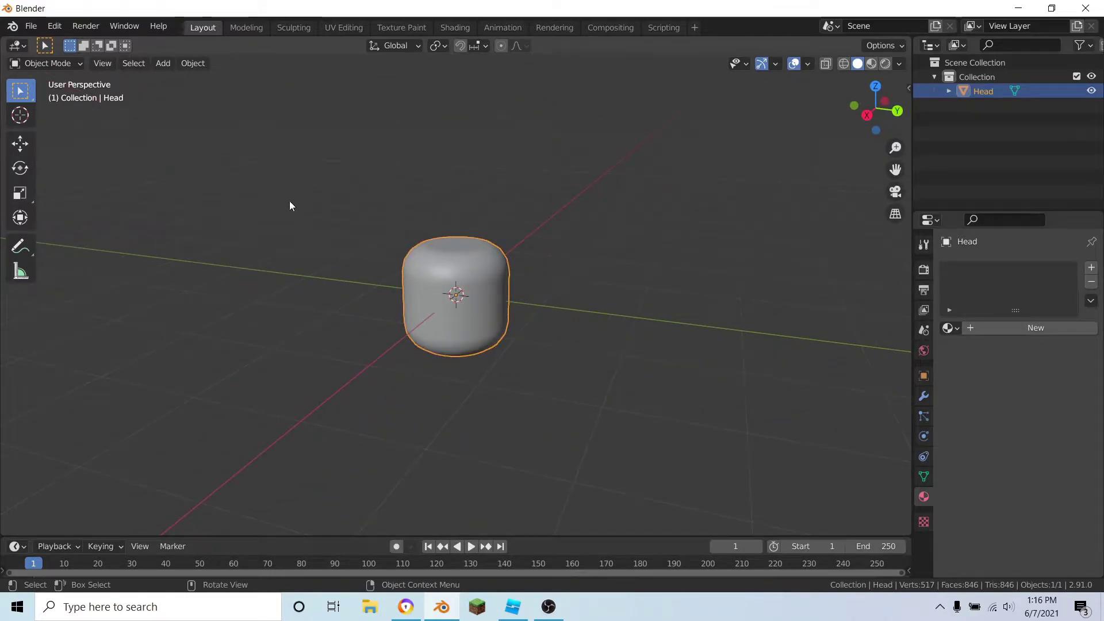
Duplicate the head in place and scale the copy up uniformly to about 1.1 times its size.
middle_click_drag(564, 336, 599, 385)
key("shift+d")
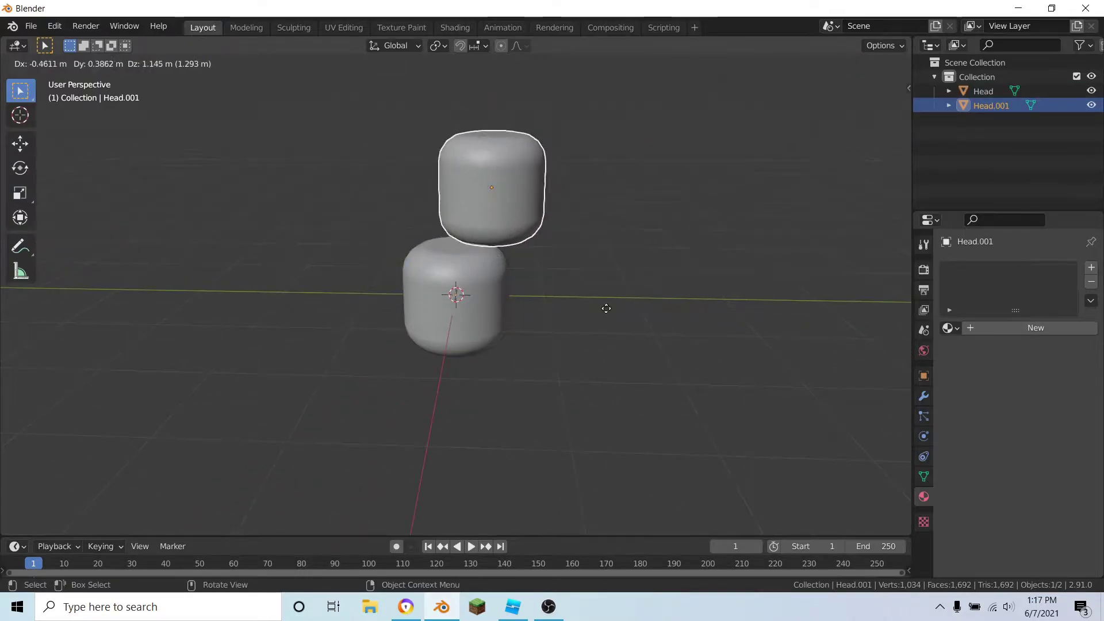
key("Escape")
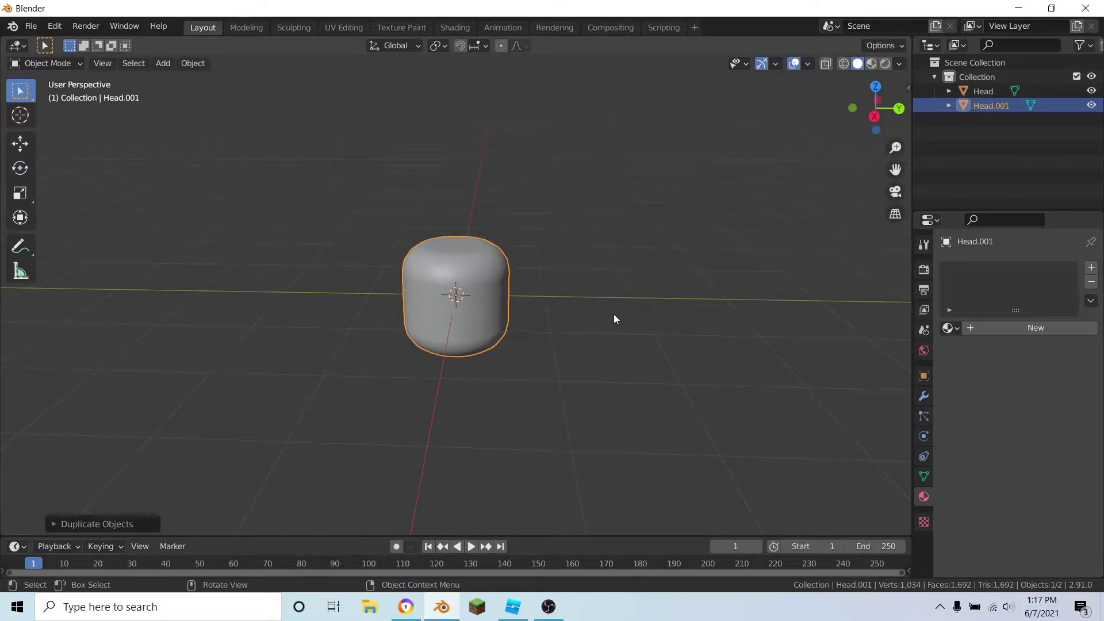
scroll(647, 300, "up", 3)
middle_click_drag(648, 301, 609, 320)
key("s")
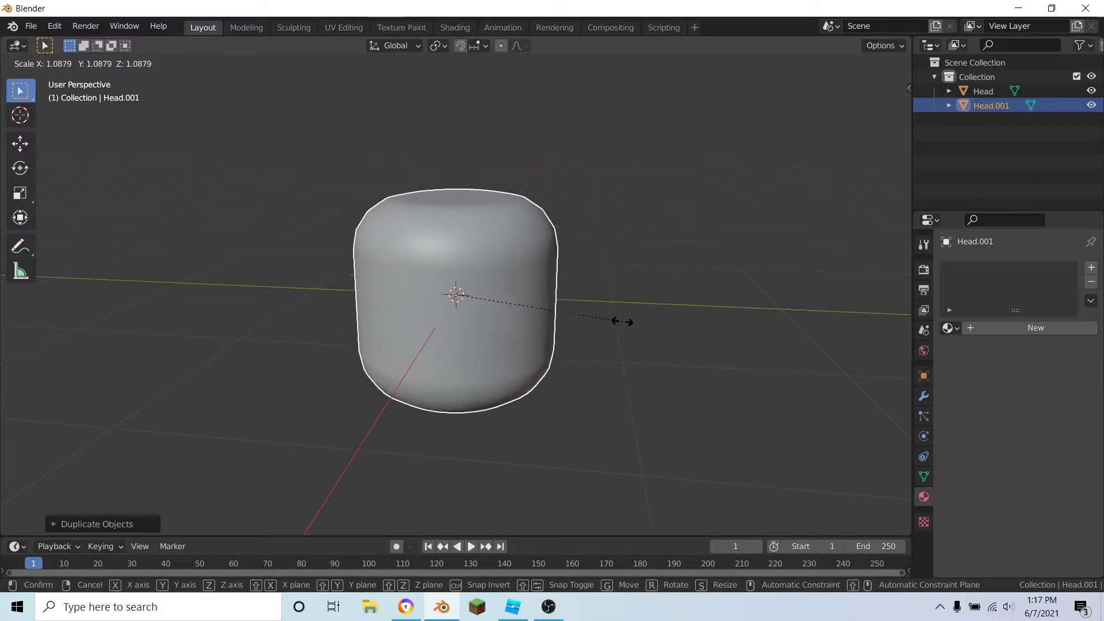
left_click(626, 326)
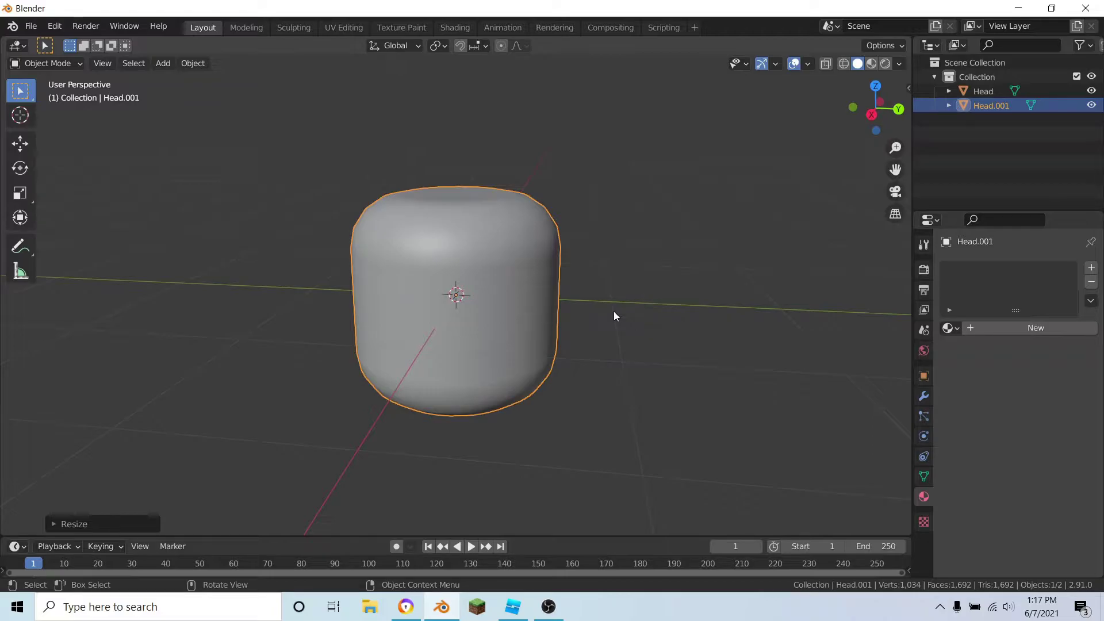
Flip the normals of the enlarged head copy's whole mesh in Edit Mode and return to Object Mode.
left_click(614, 315)
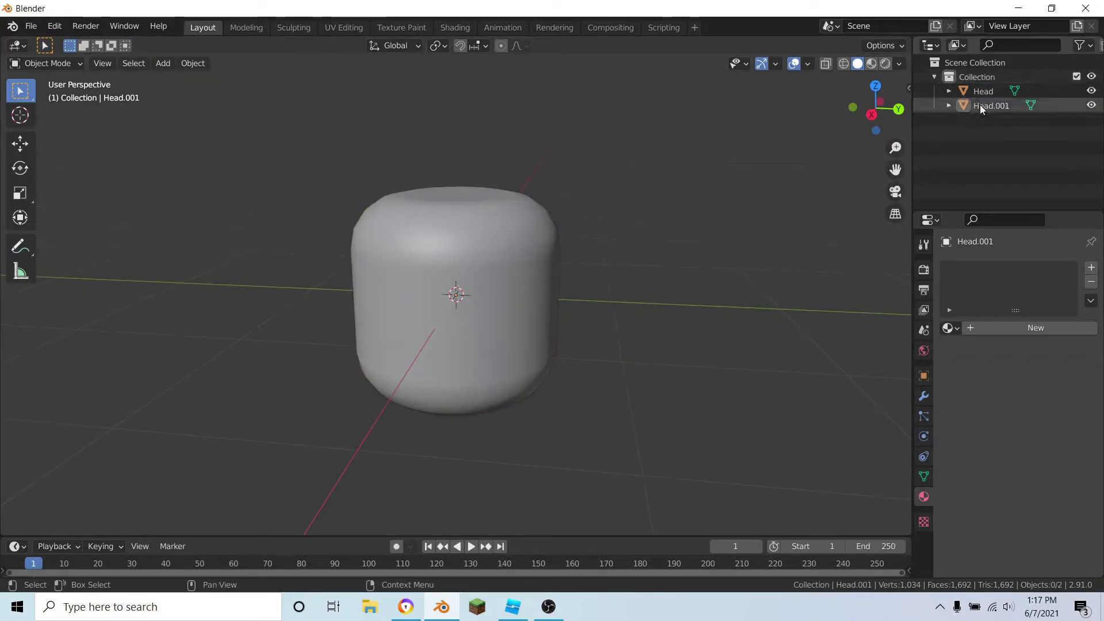
left_click(526, 265)
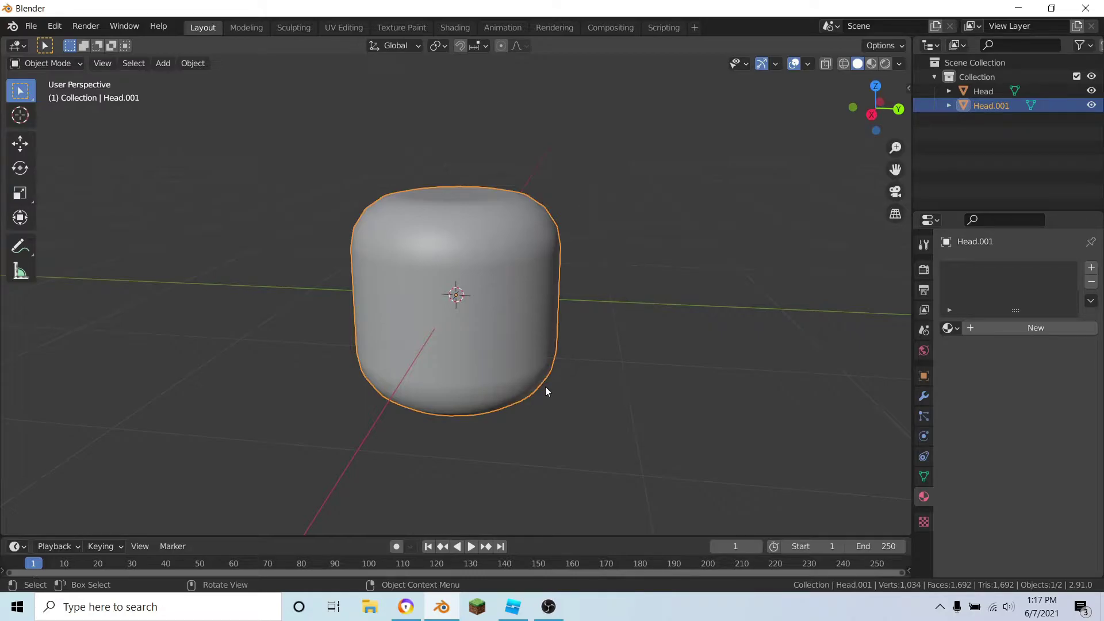
key("alt")
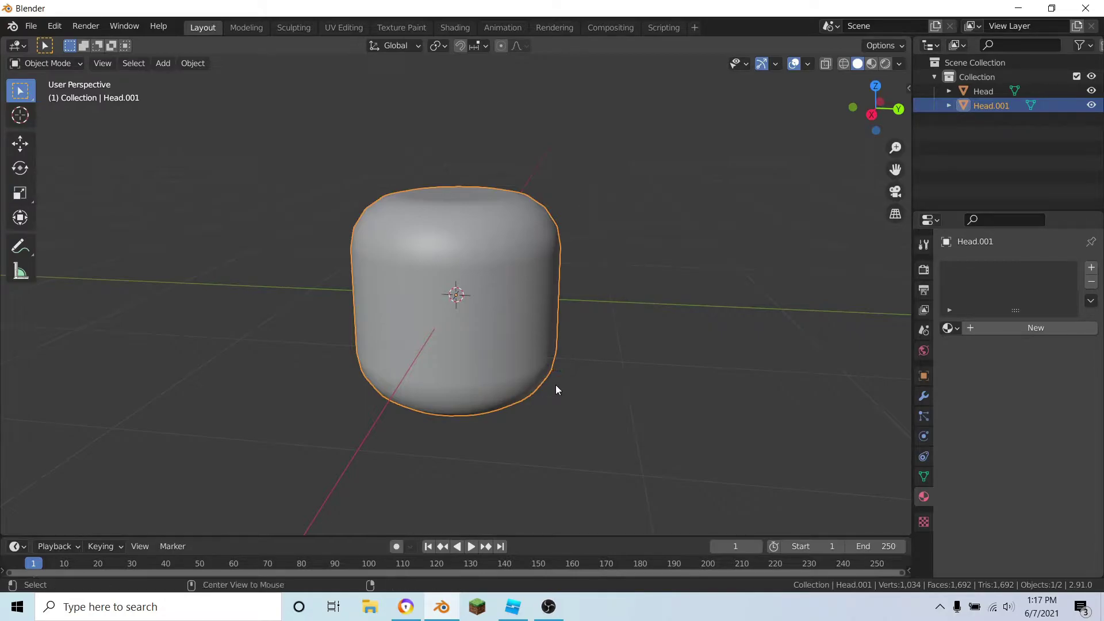
key("Tab")
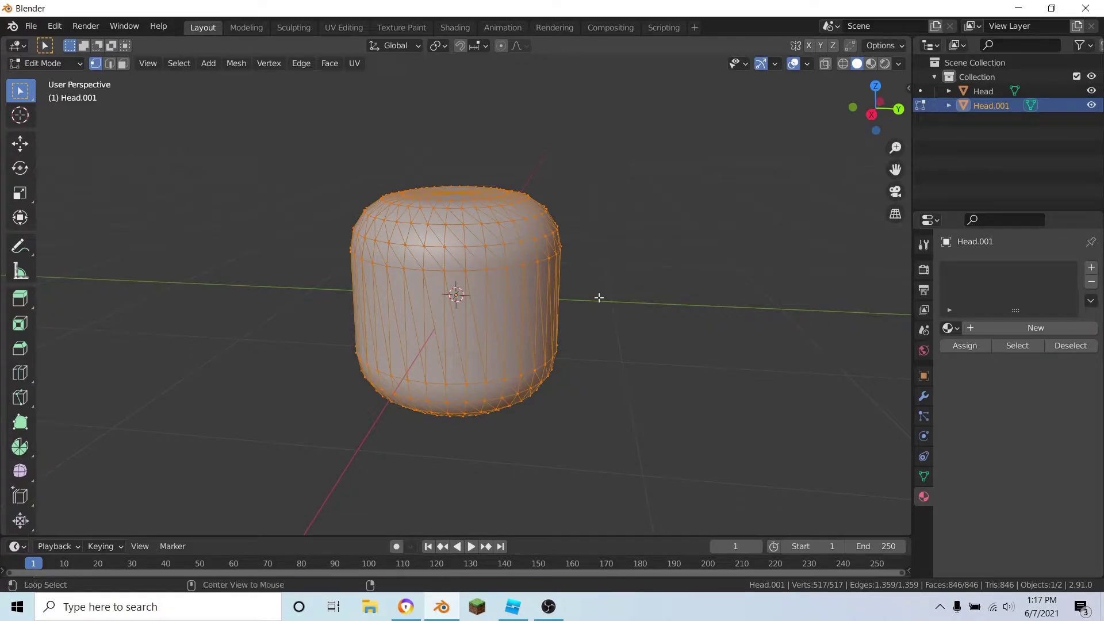
key("alt+n")
left_click(511, 297)
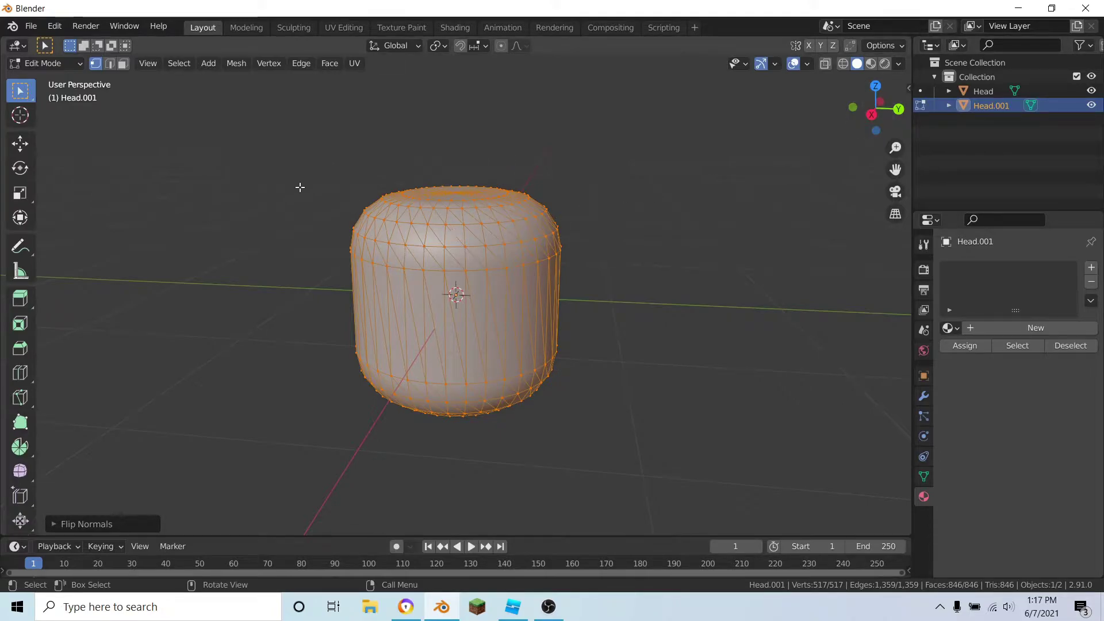
key("Tab")
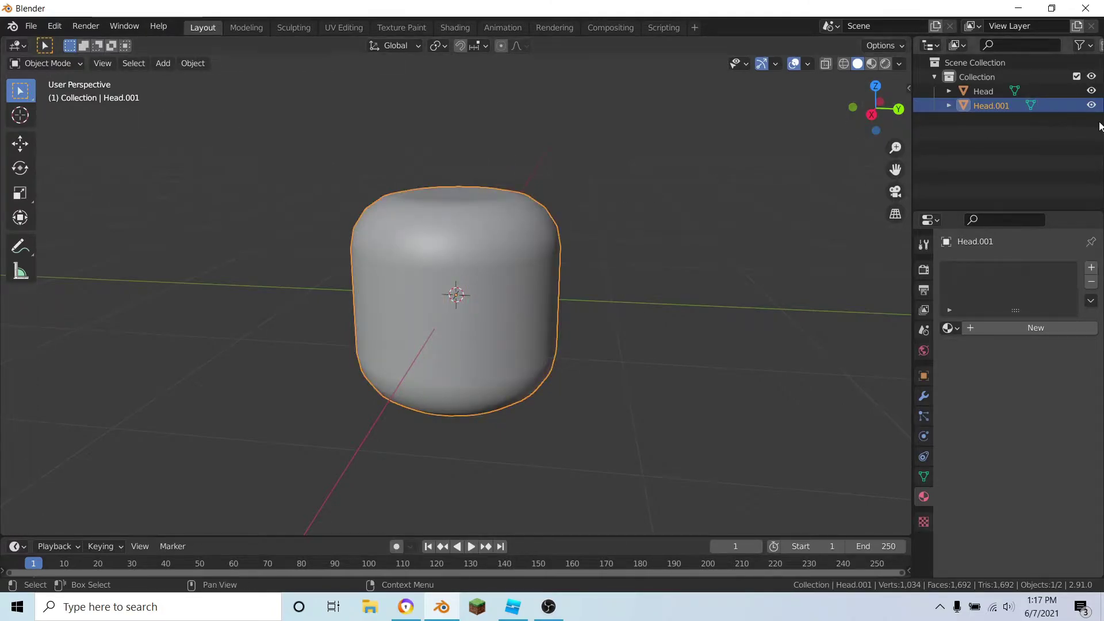
Toggle the enlarged copy's visibility off and on to compare it with the original head.
left_click(1091, 106)
left_click(1090, 106)
left_click(1091, 107)
left_click(1091, 107)
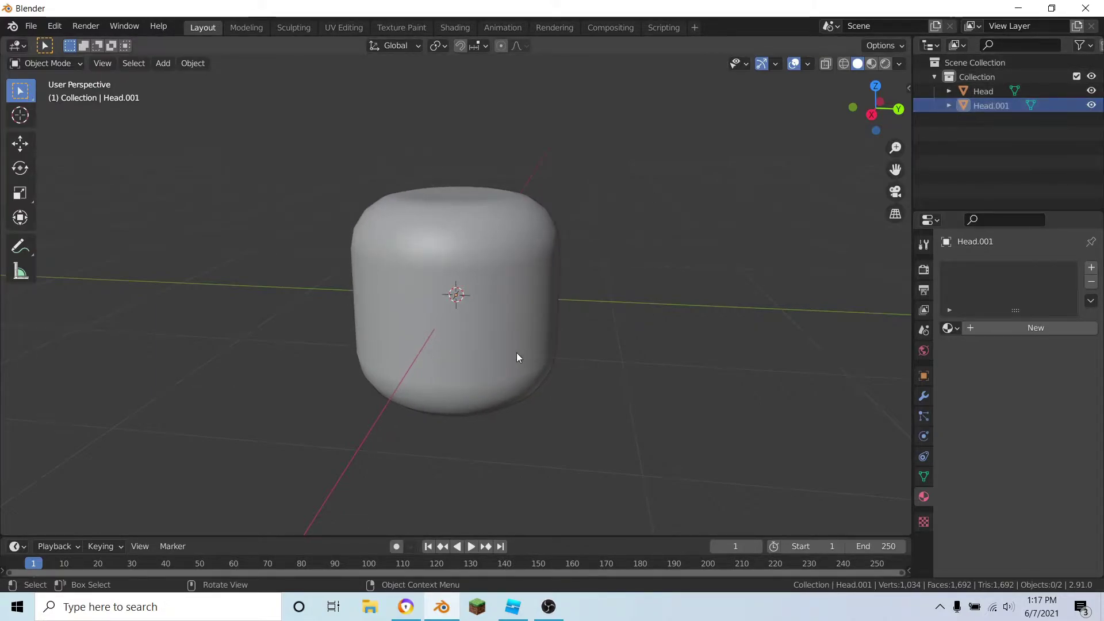
scroll(516, 353, "down", 4)
scroll(512, 378, "up", 1)
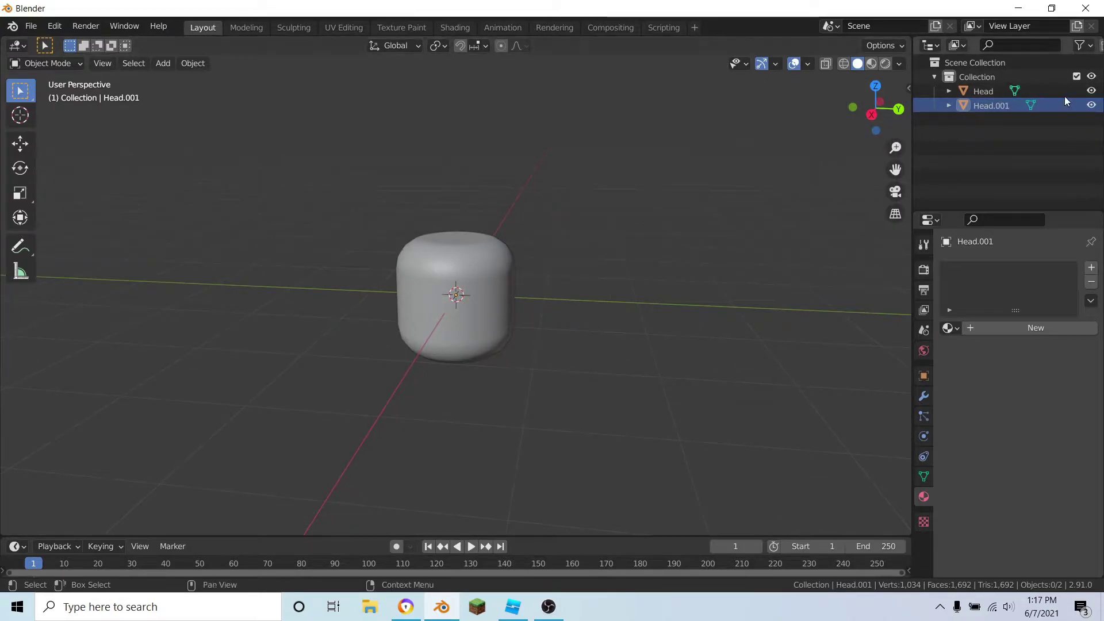
Select the original head together with the enlarged copy and join them into one object, with Head.001 as the active object.
left_click(985, 106)
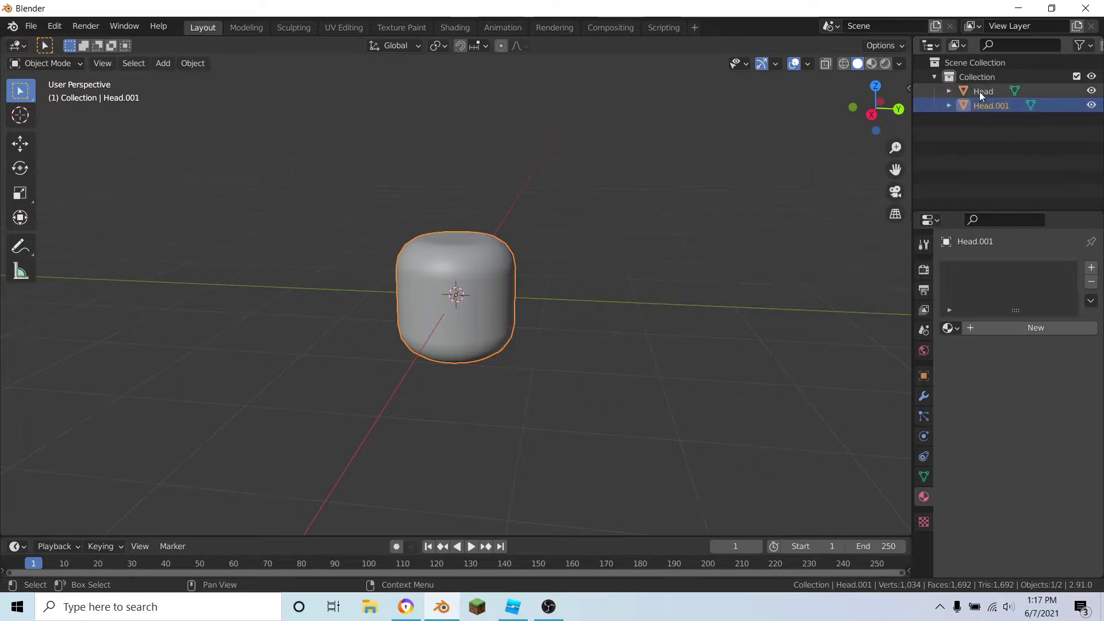
left_click(980, 94)
left_click_drag(981, 105, 922, 151)
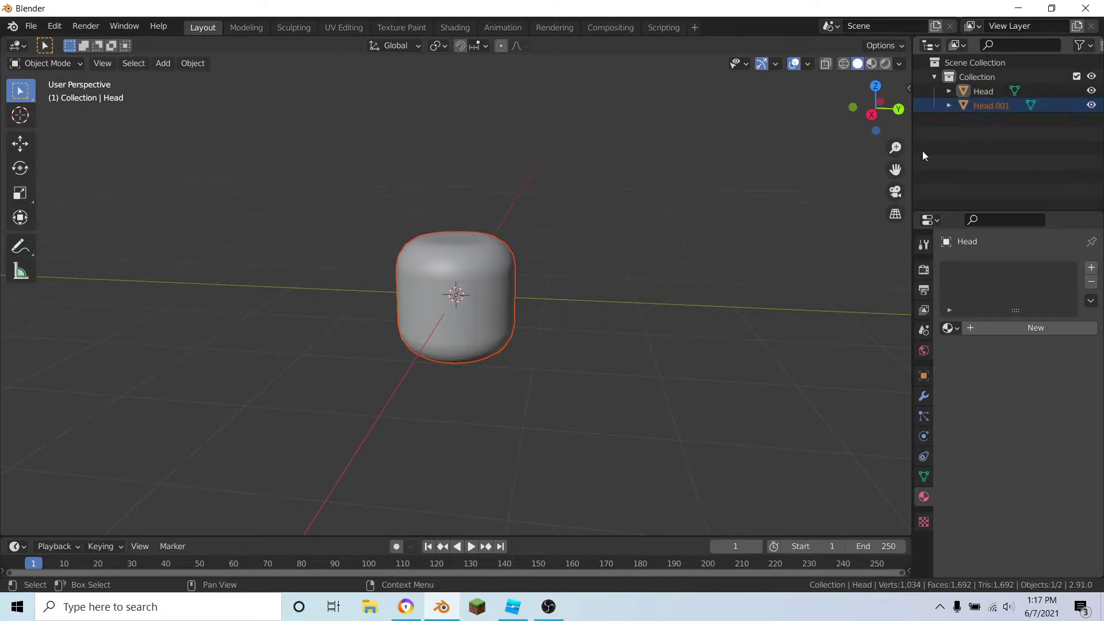
left_click(582, 290)
left_click(990, 106)
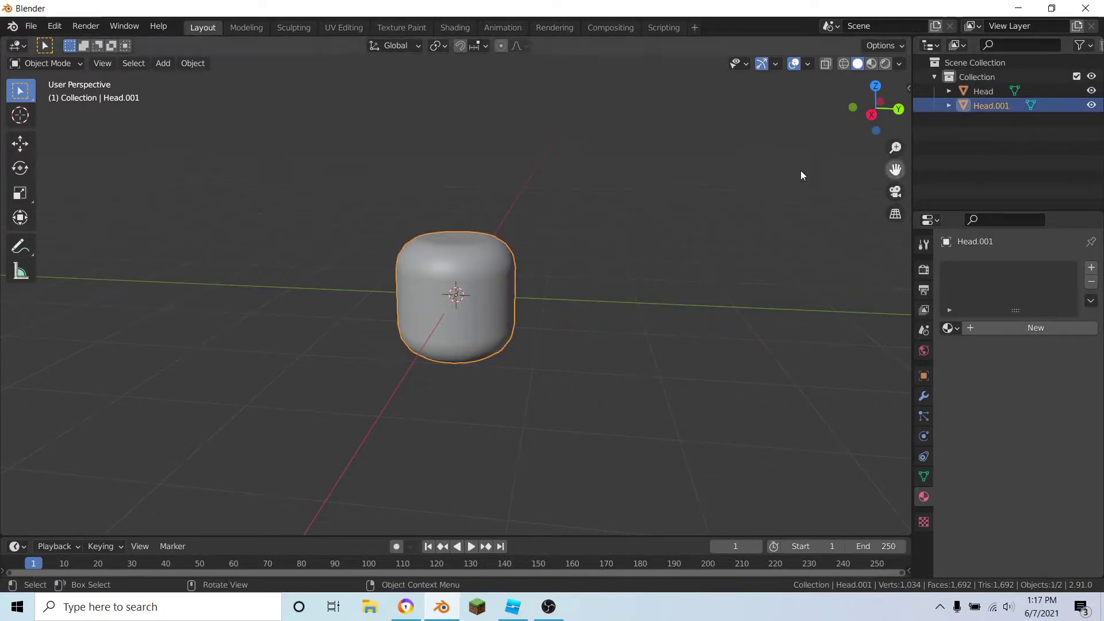
left_click(979, 91, "shift")
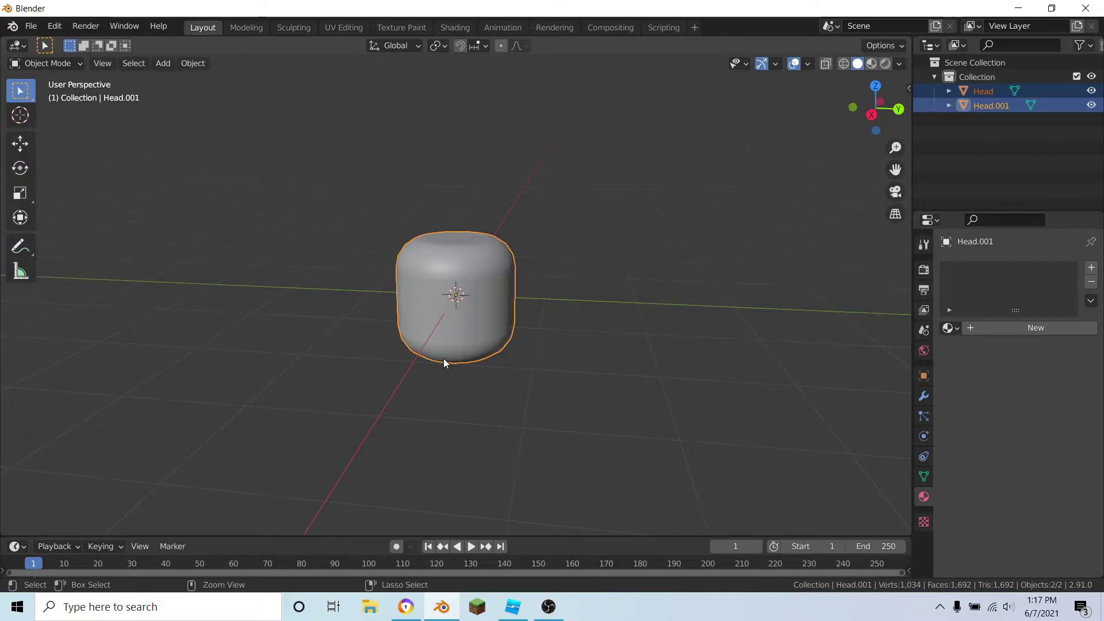
key("ctrl+j")
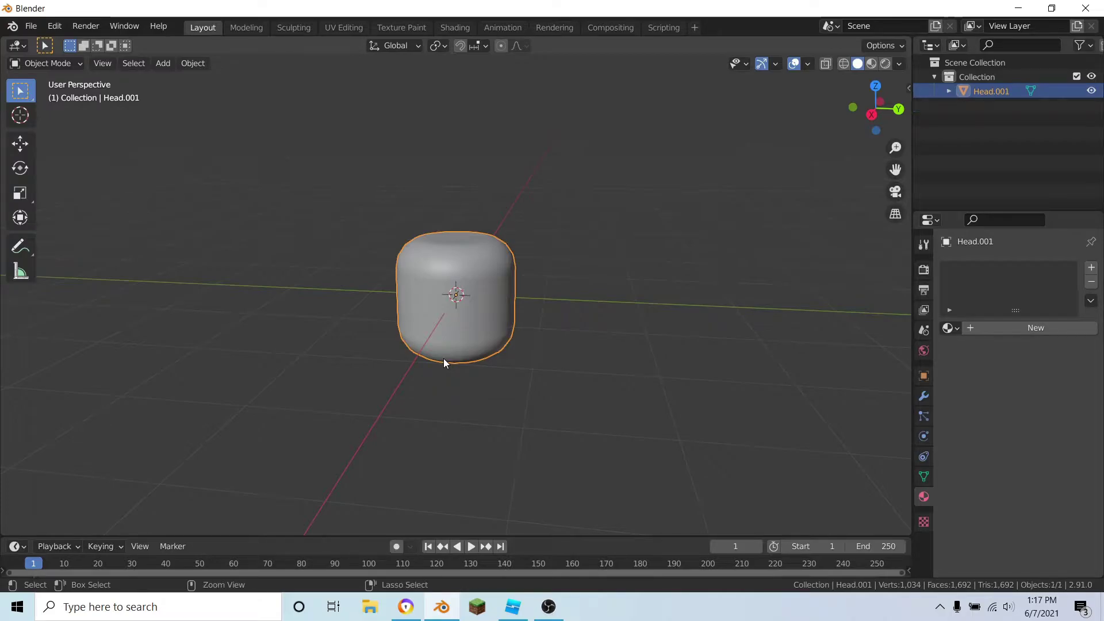
Try moving the joined head freely to check that both layers move together.
left_click(775, 154)
left_click(987, 92)
key("g")
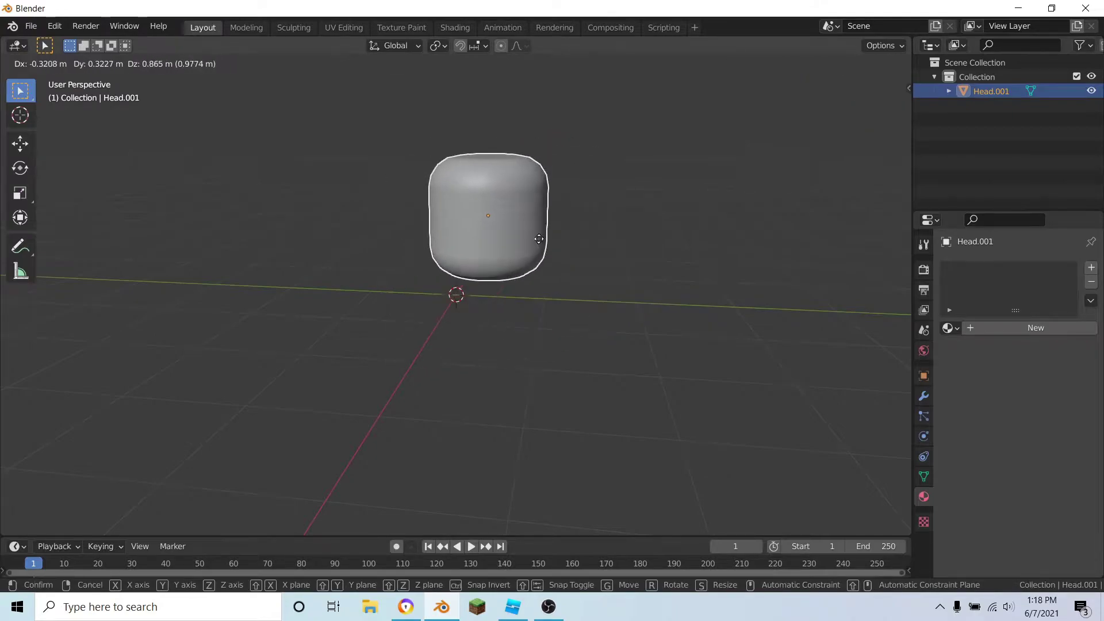
right_click(528, 207)
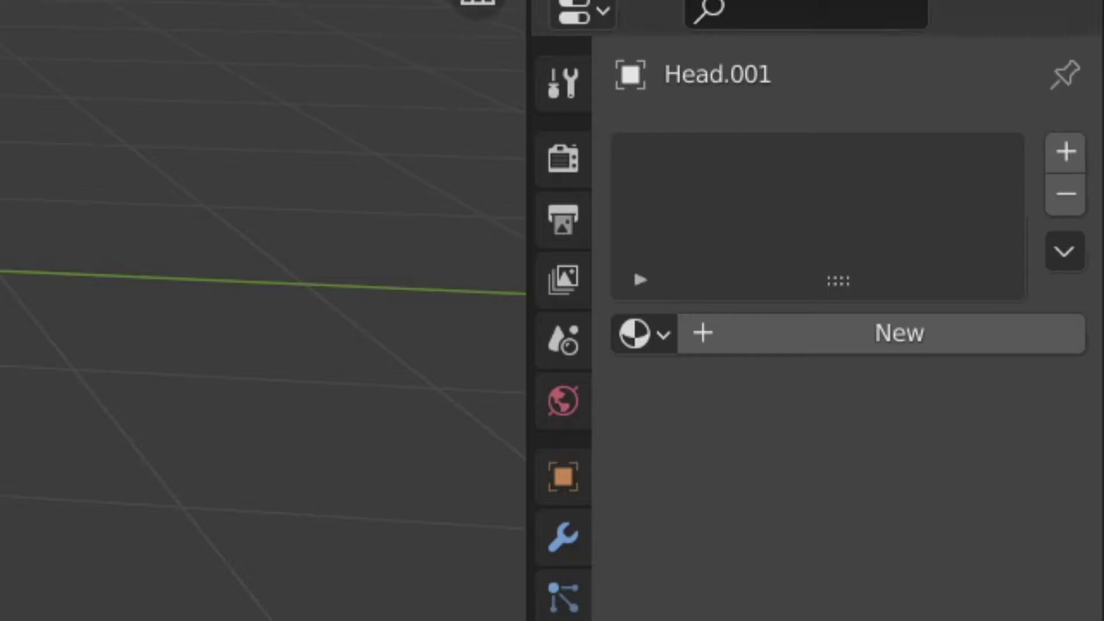
Create a new material for the head and load Untitled design (1).png from Downloads as its Base Color image texture.
left_click(879, 336)
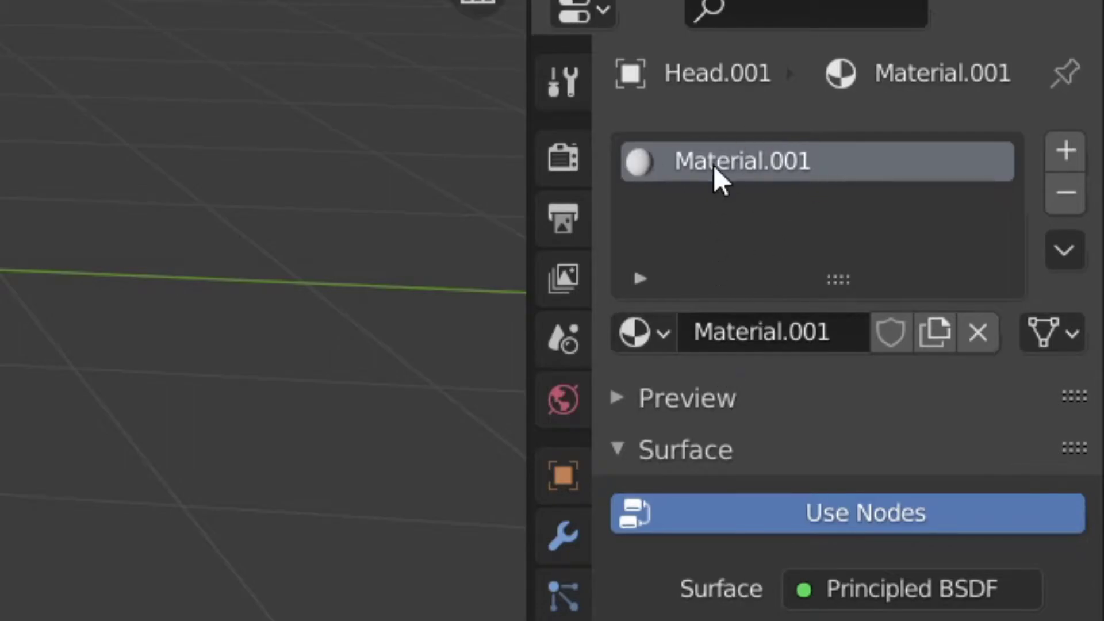
scroll(758, 390, "down", 5)
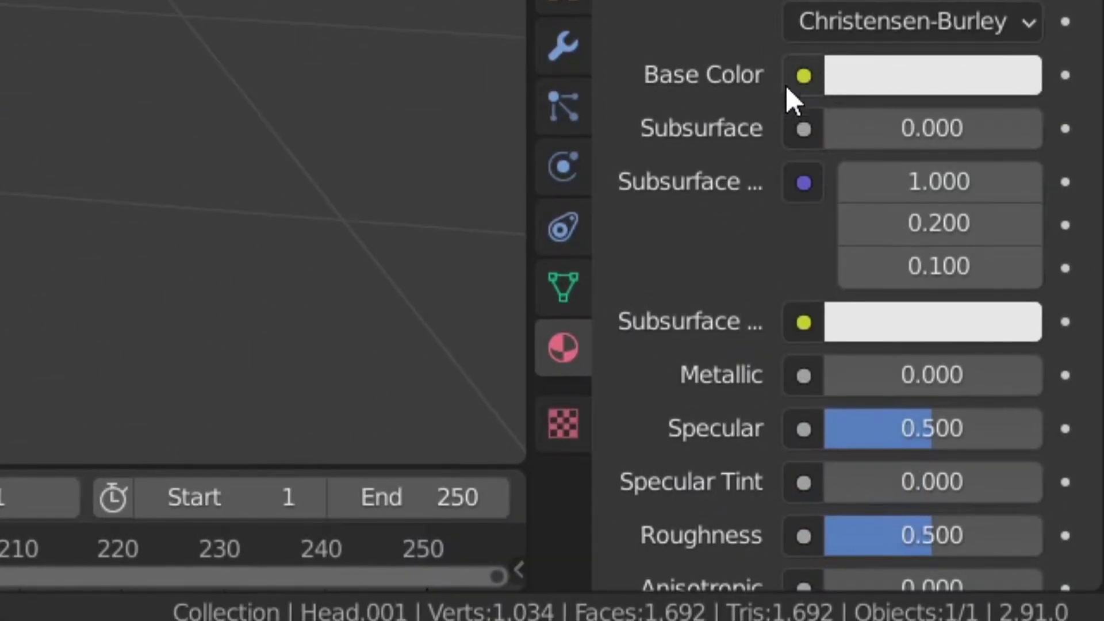
left_click(804, 77)
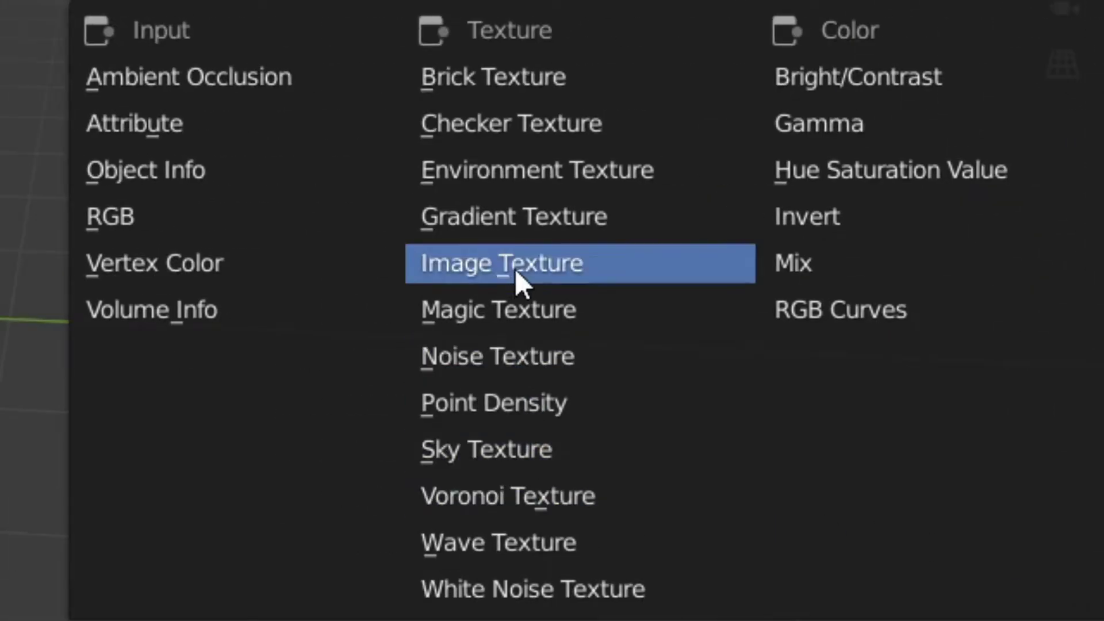
left_click(490, 267)
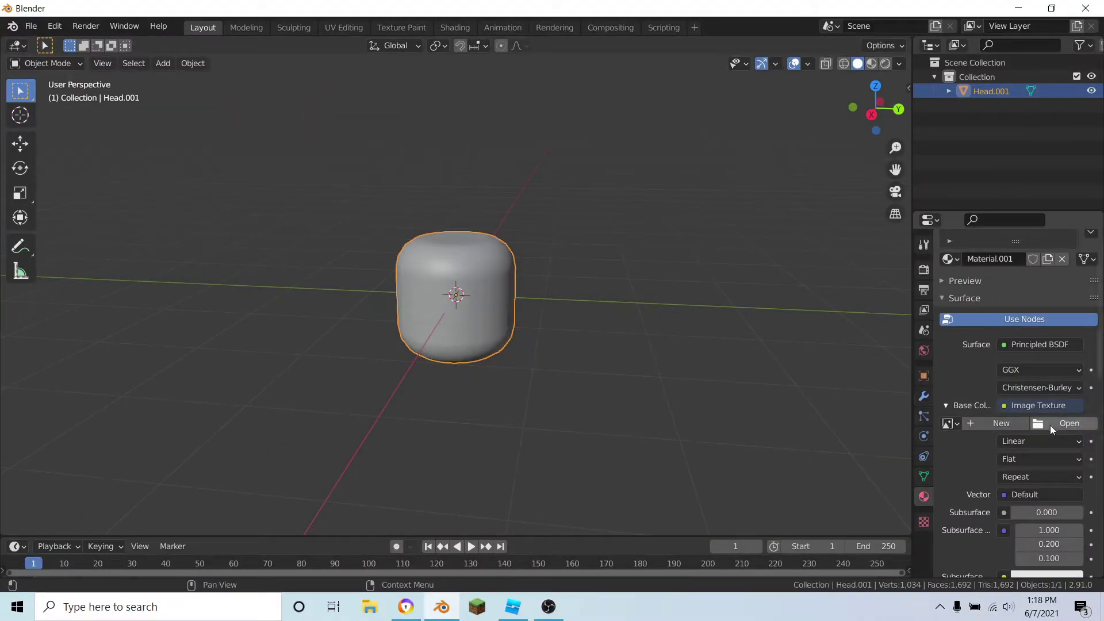
left_click(1050, 425)
left_click(222, 258)
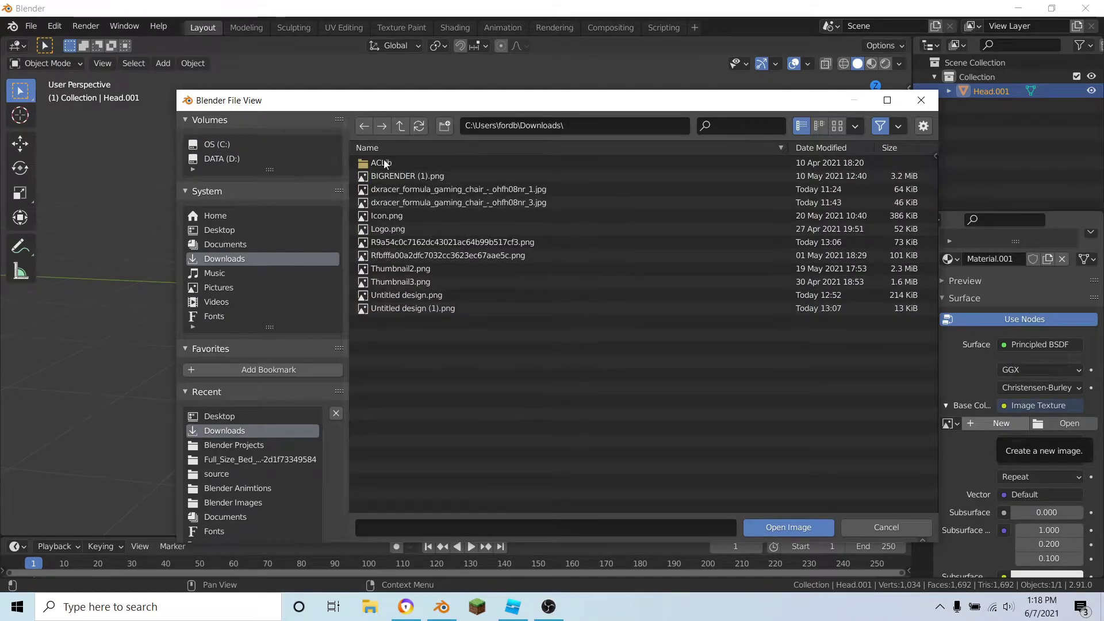
double_click(447, 310)
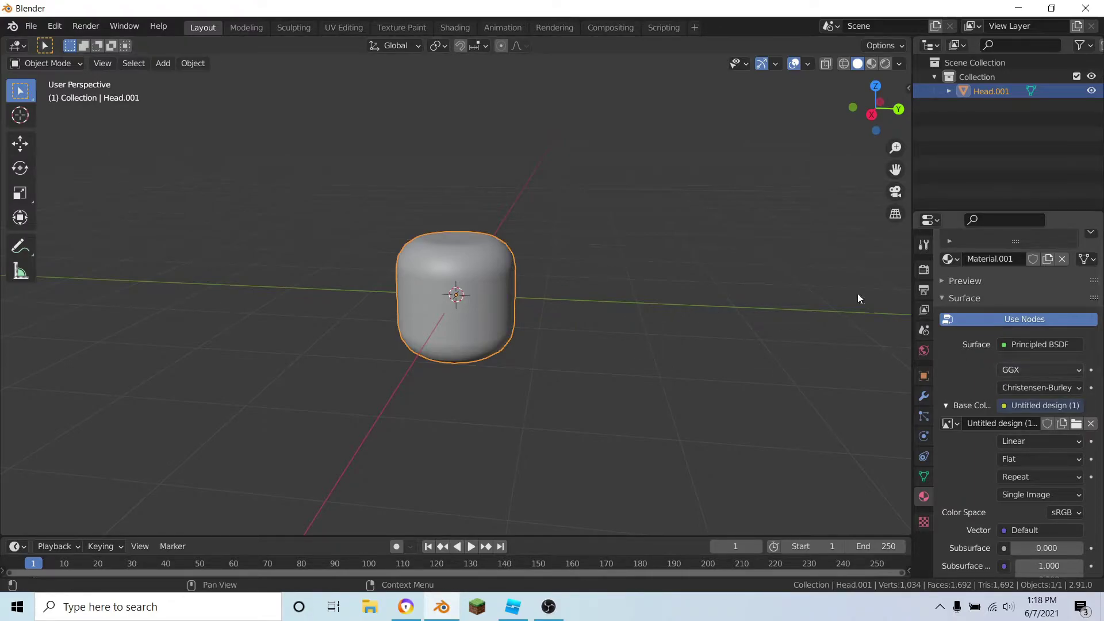
Split the 3D viewport into two side-by-side areas and change the second one to the UV Editor.
left_click_drag(910, 38, 463, 151)
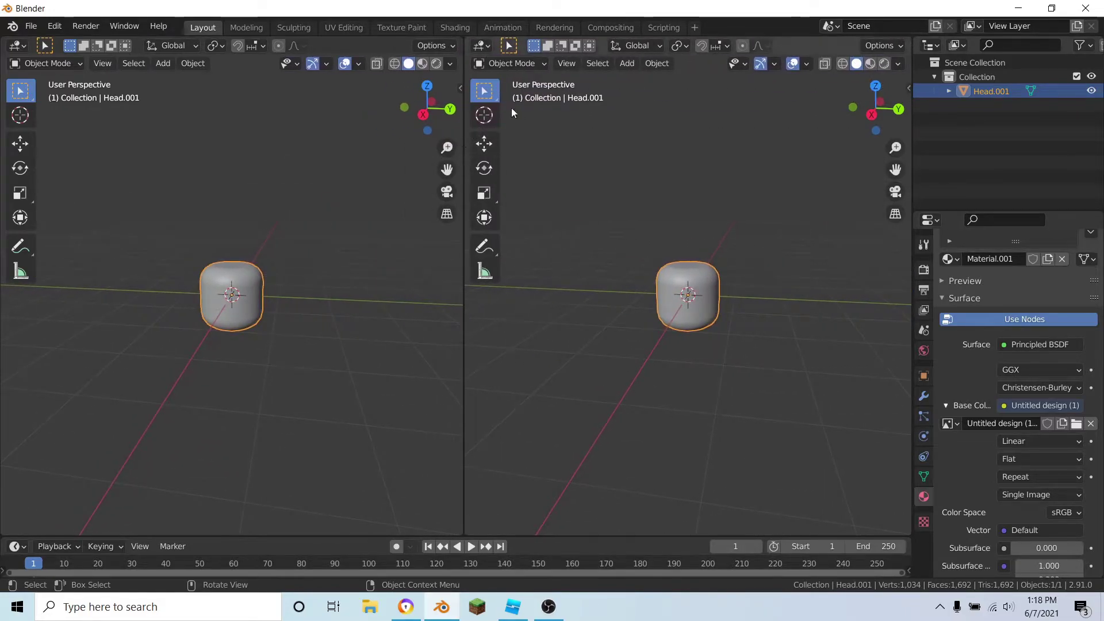
left_click(476, 46)
left_click(474, 47)
left_click(481, 47)
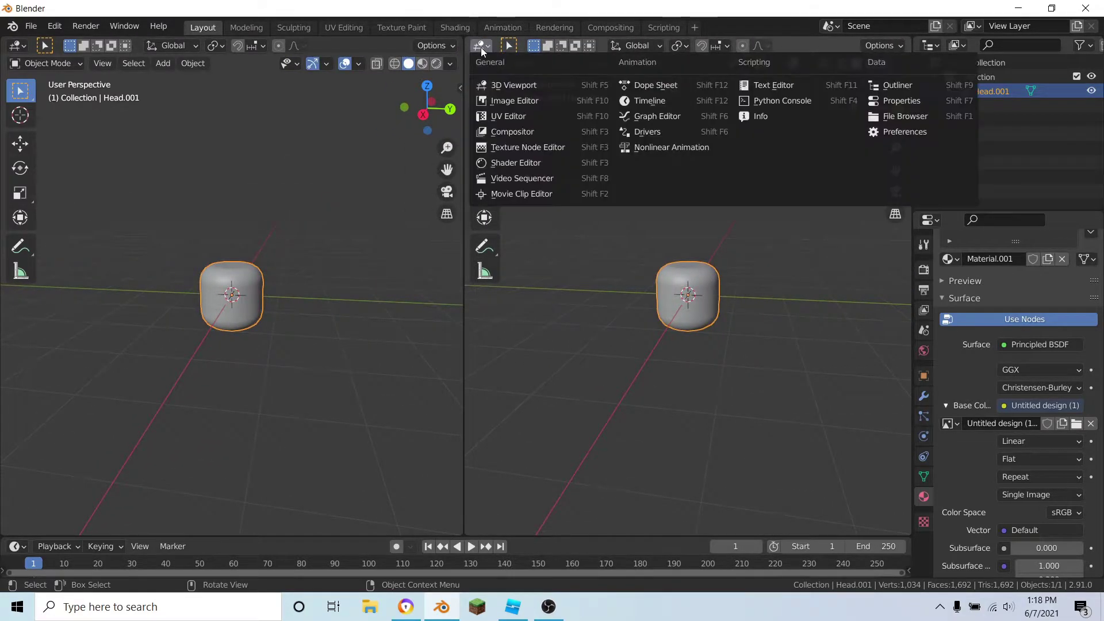
left_click(499, 115)
scroll(633, 270, "up", 3)
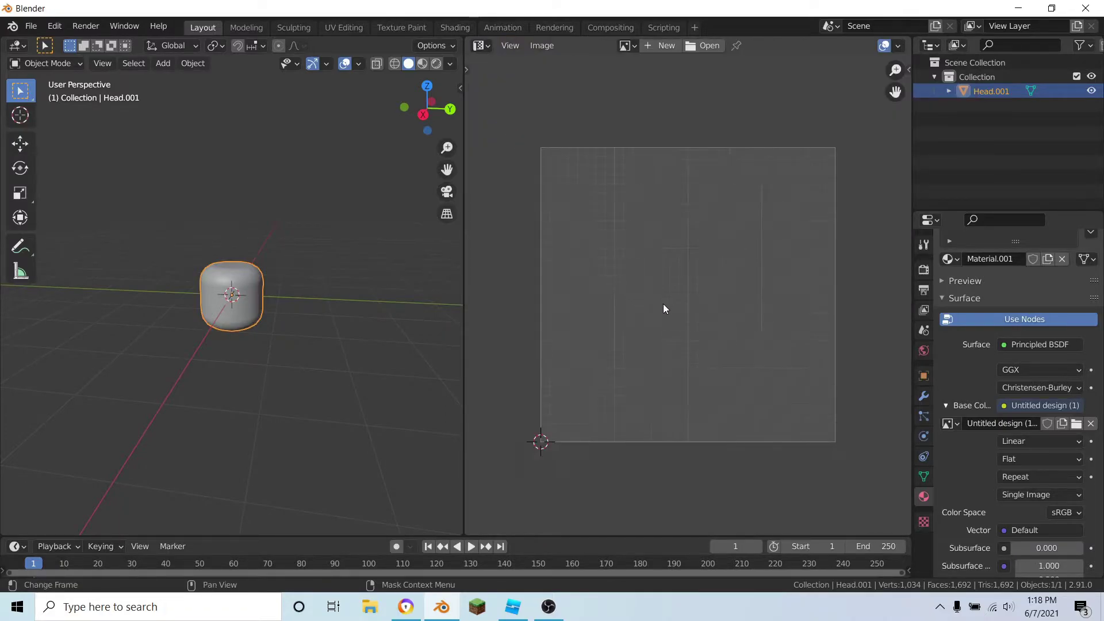
scroll(243, 333, "up", 2)
scroll(243, 337, "up", 2)
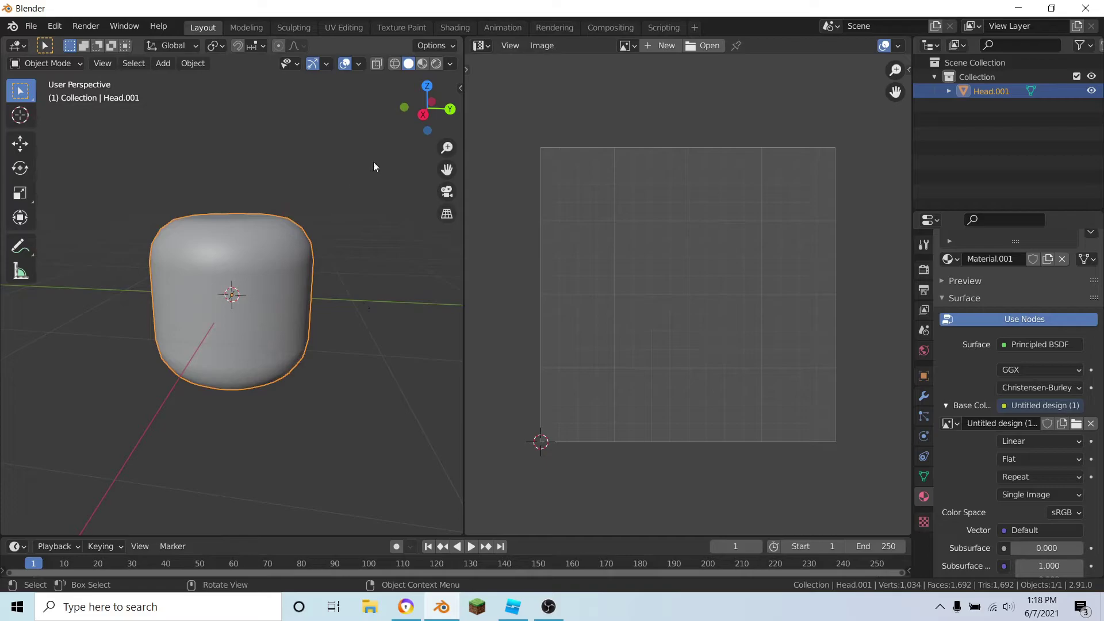
Load Untitled design (1).png from Downloads into the UV Editor as its displayed image.
left_click(705, 45)
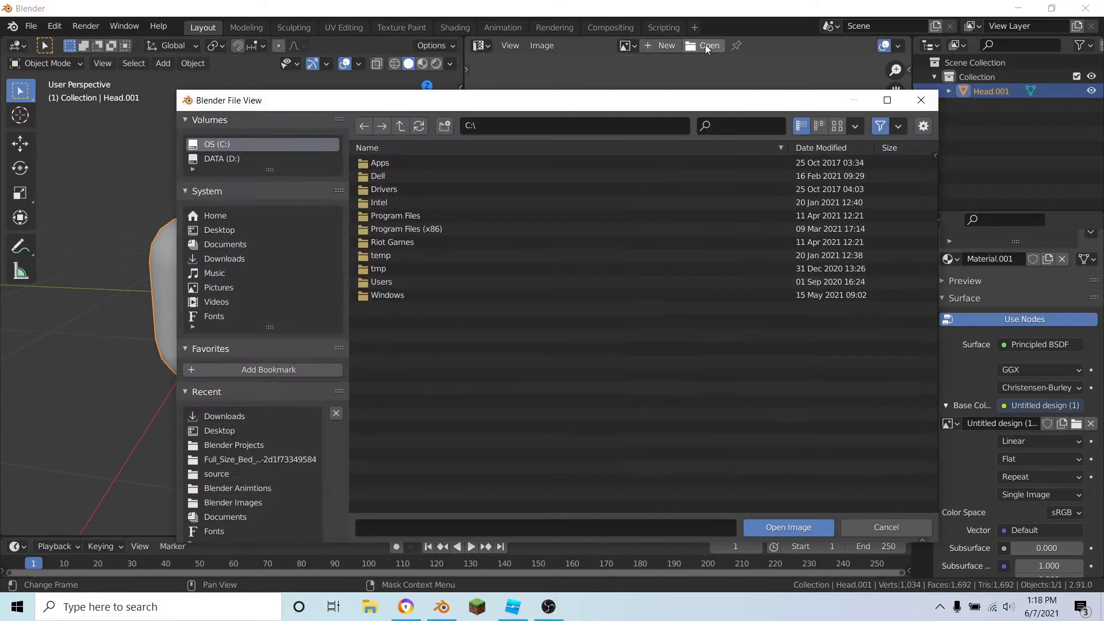
left_click(227, 262)
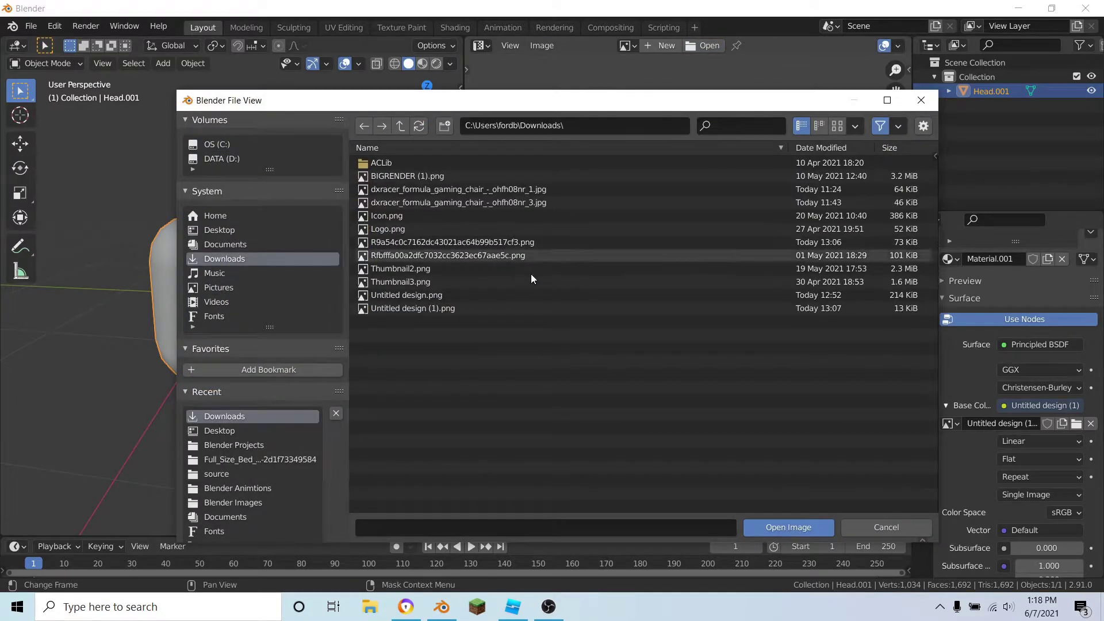
double_click(451, 309)
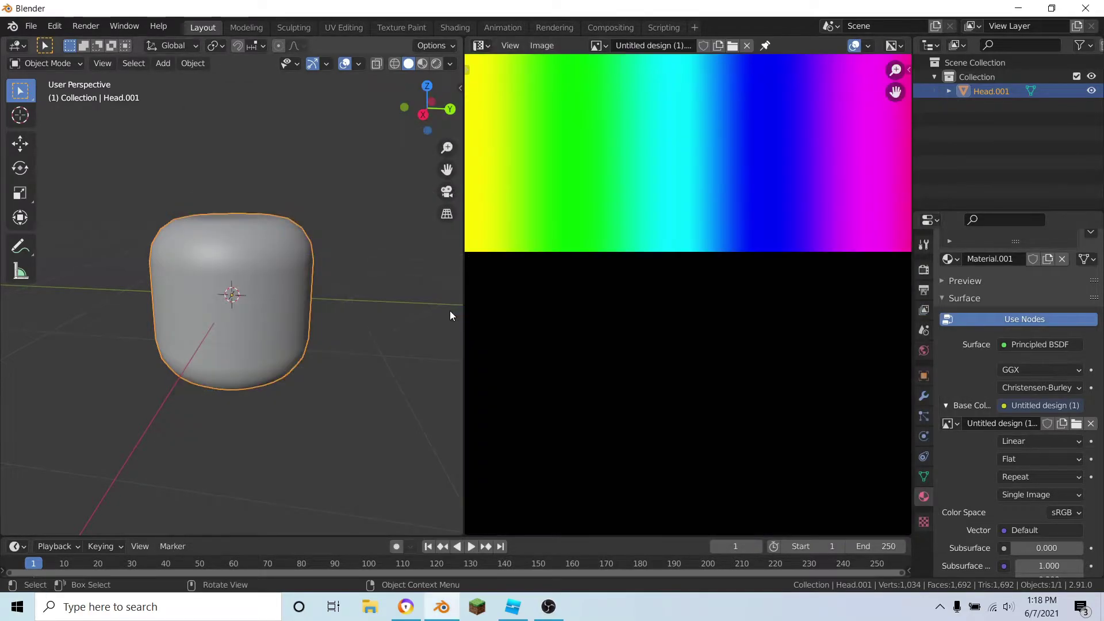
scroll(613, 283, "up", 1)
scroll(195, 308, "up", 1)
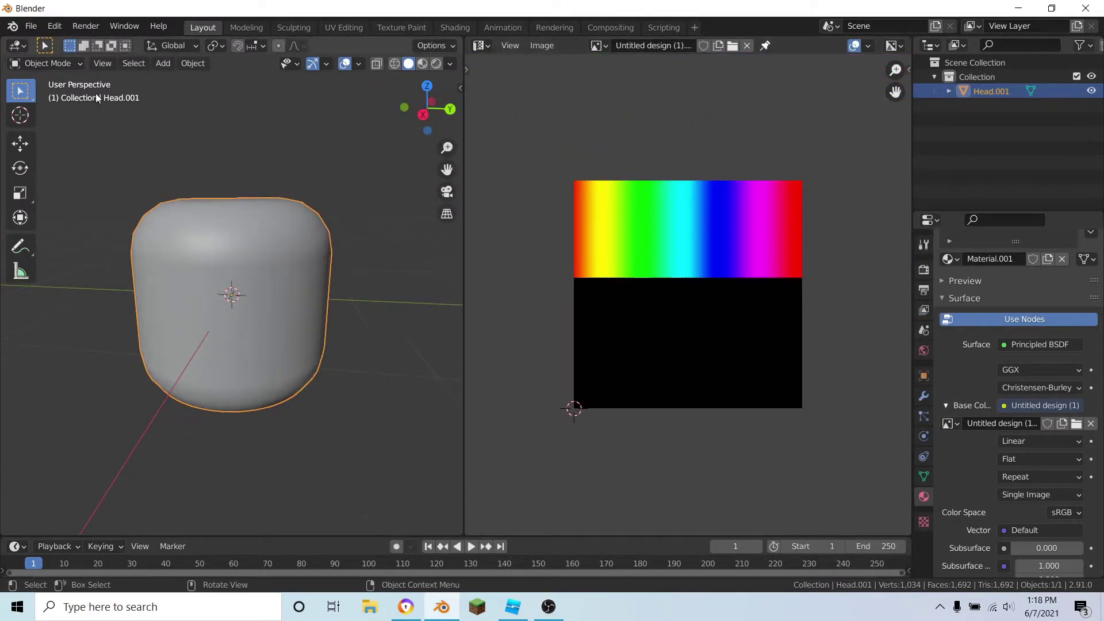
Enter Edit Mode on the joined head and select its whole mesh.
key("Tab")
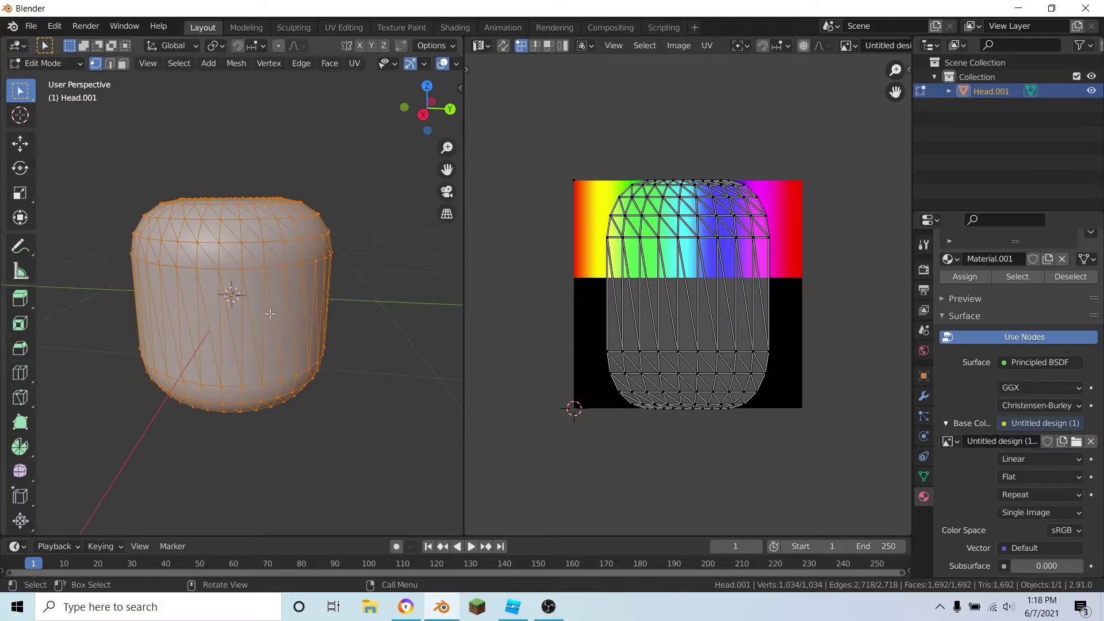
scroll(780, 326, "up", 3)
scroll(781, 326, "down", 3)
key("alt+a")
key("a")
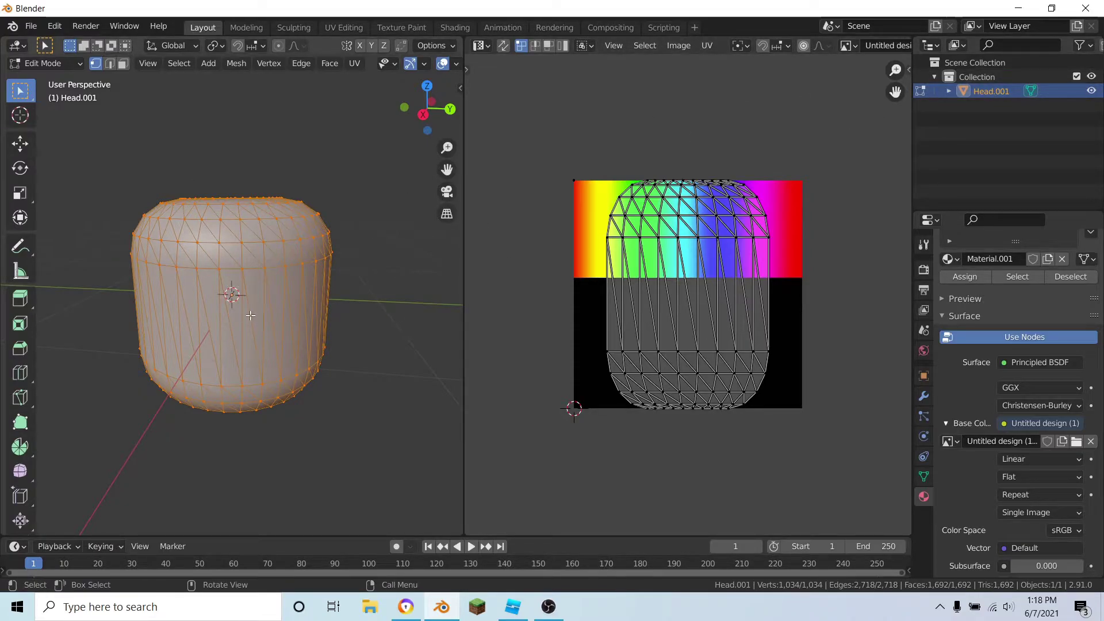
key("u")
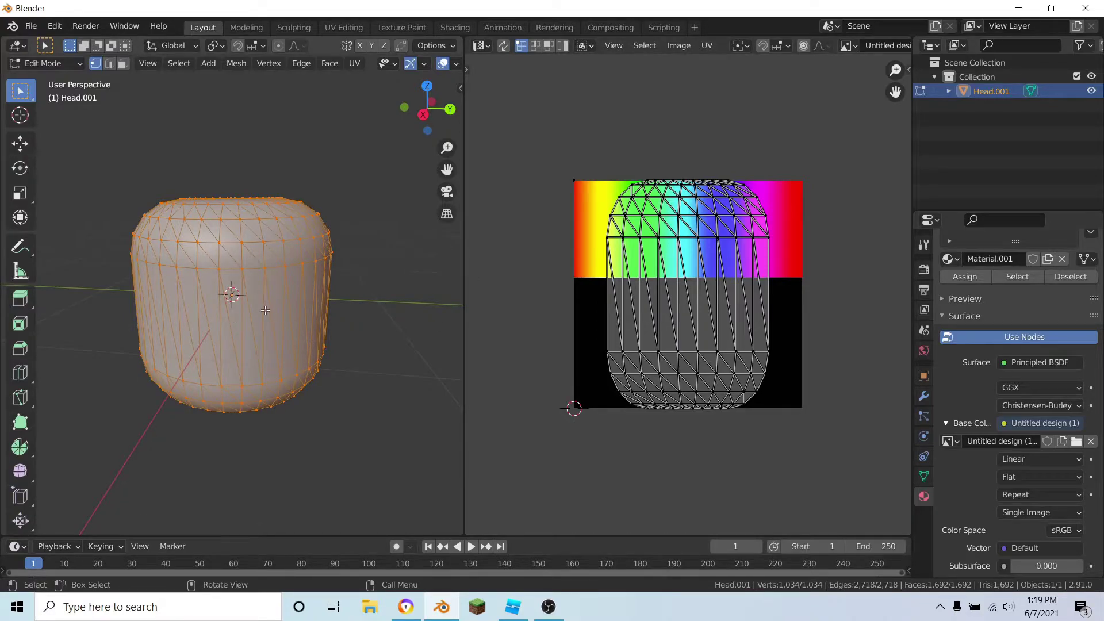
Align the 3D view to the right orthographic view and unwrap the selected head mesh with Project from View.
key("u")
key("KP_3")
scroll(335, 320, "down", 5)
scroll(339, 330, "up", 6)
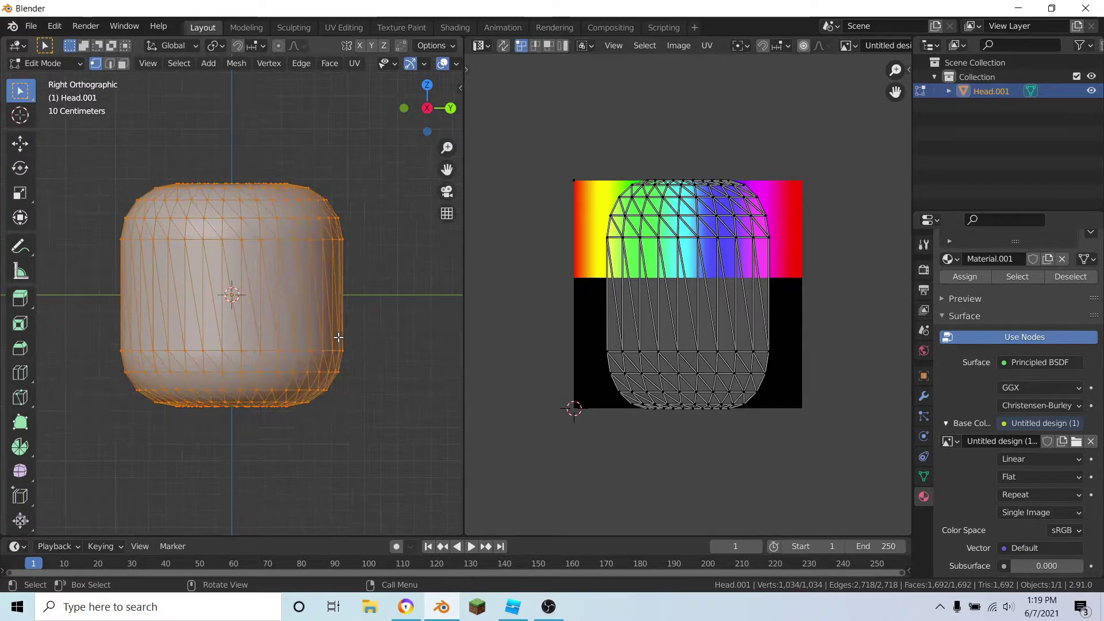
scroll(264, 316, "up", 2)
scroll(260, 332, "down", 3)
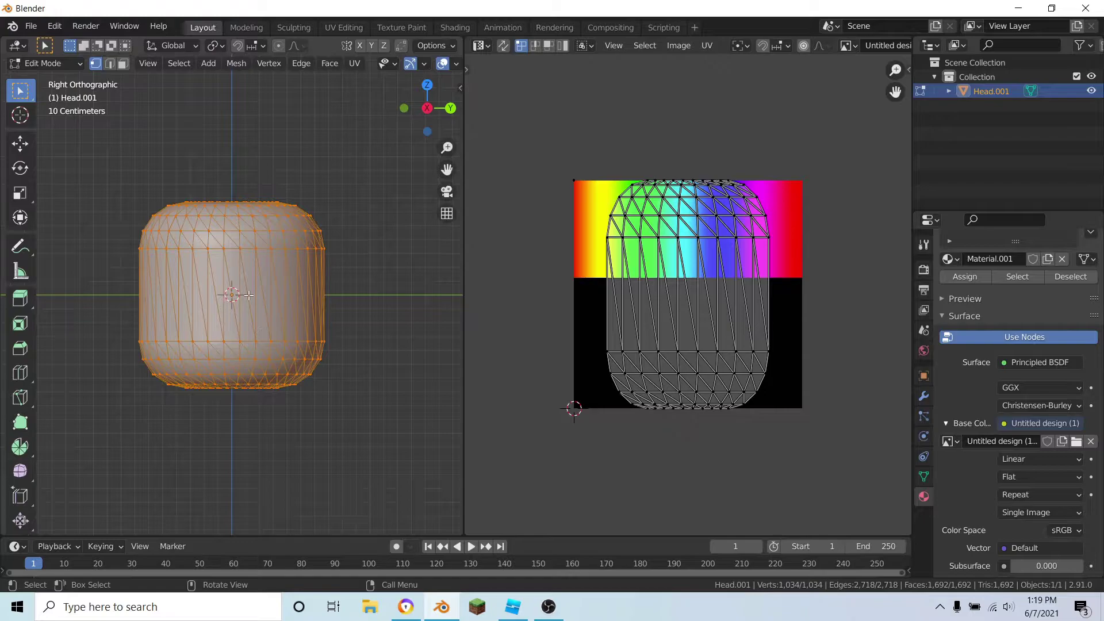
scroll(269, 331, "up", 2)
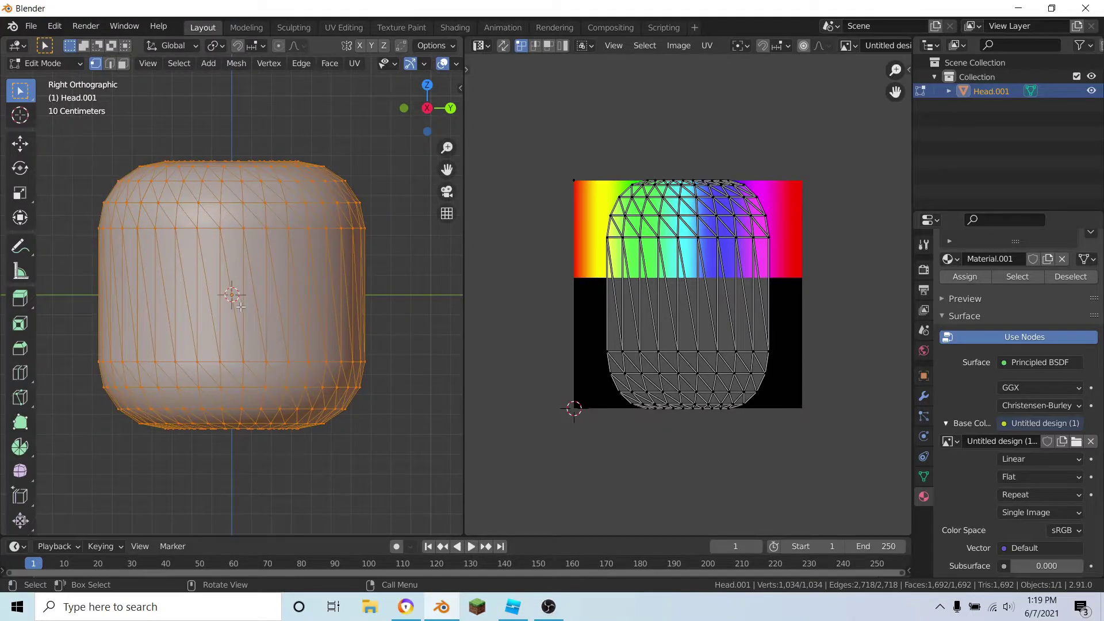
key("u")
key("Escape")
scroll(248, 313, "down", 2)
key("u")
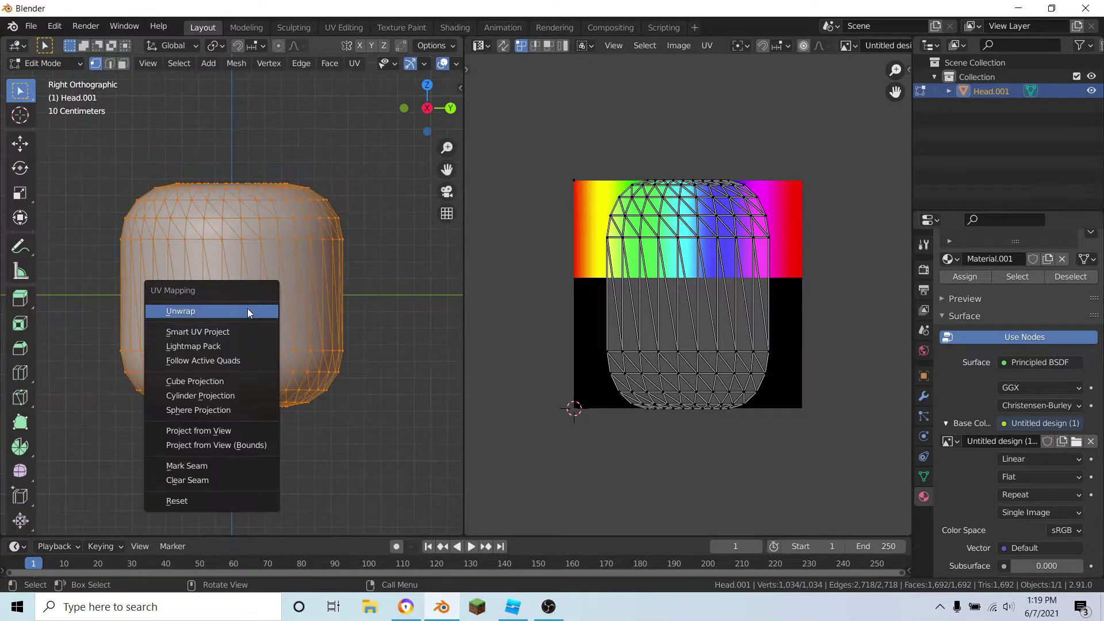
left_click(200, 431)
scroll(713, 343, "up", 3)
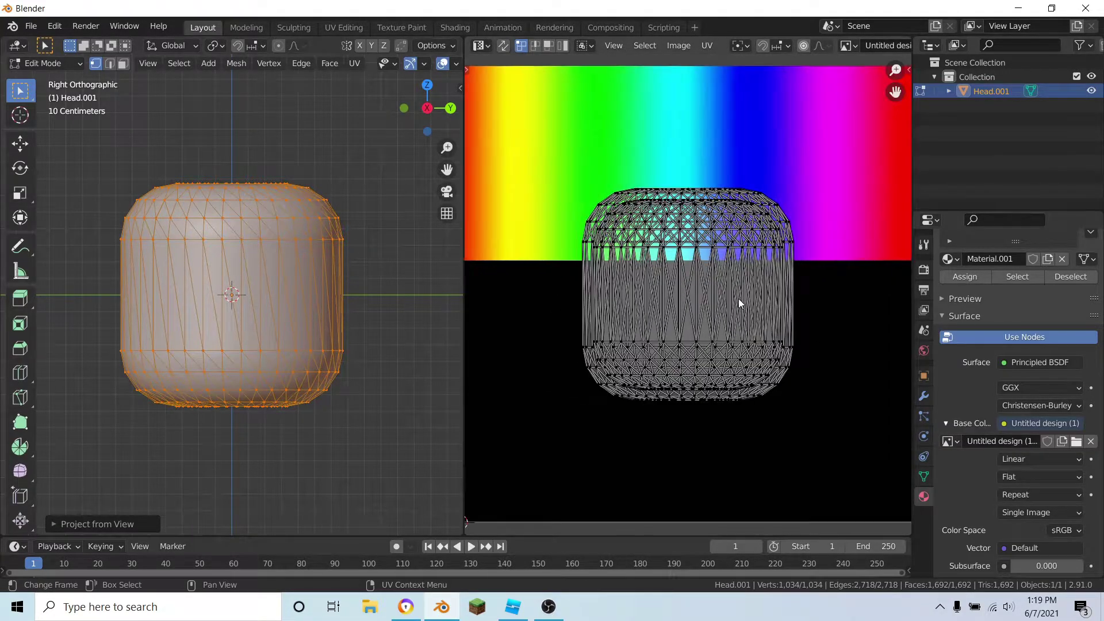
Select the whole projected UV layout and move it down into the black half of the texture image.
scroll(745, 299, "down", 2)
left_click_drag(570, 164, 849, 453)
middle_click_drag(823, 345, 809, 321)
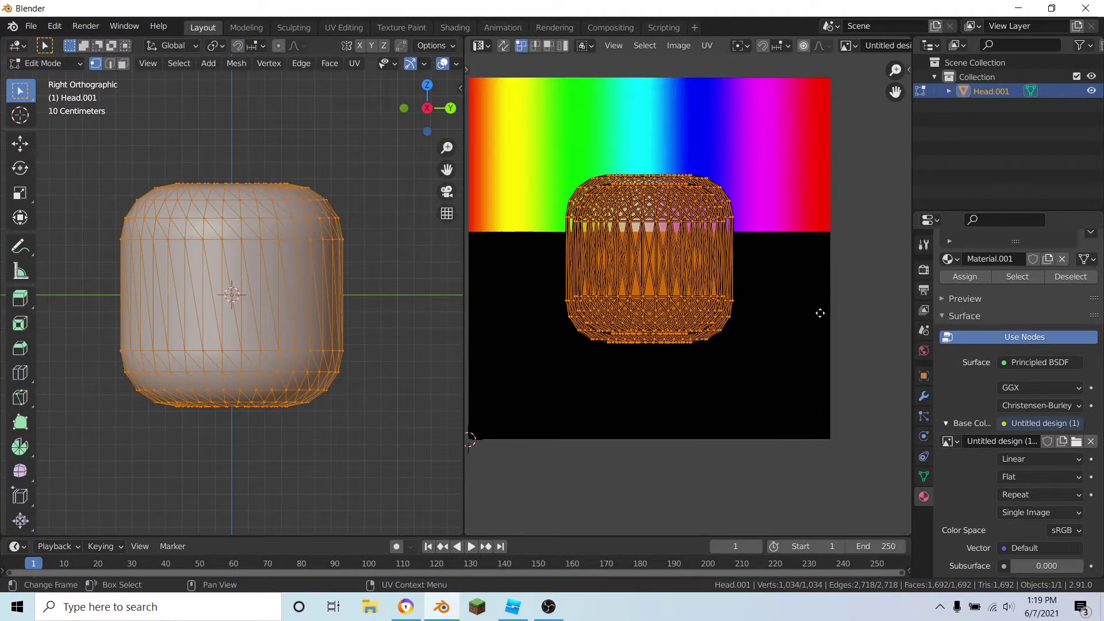
key("g")
left_click(810, 386)
scroll(742, 382, "up", 2)
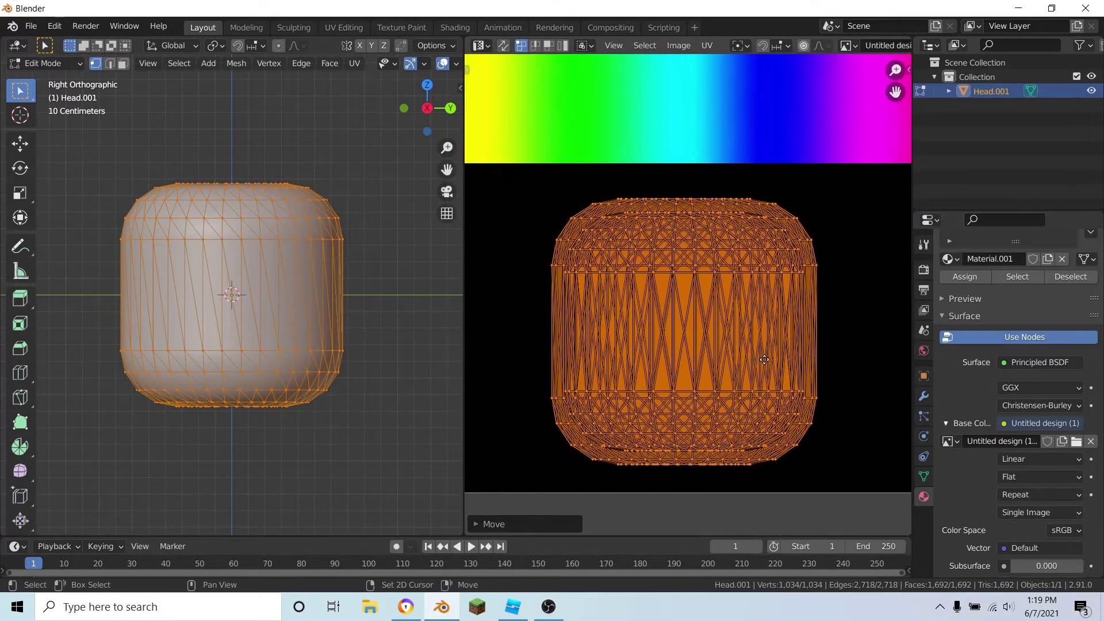
middle_click_drag(764, 360, 743, 352)
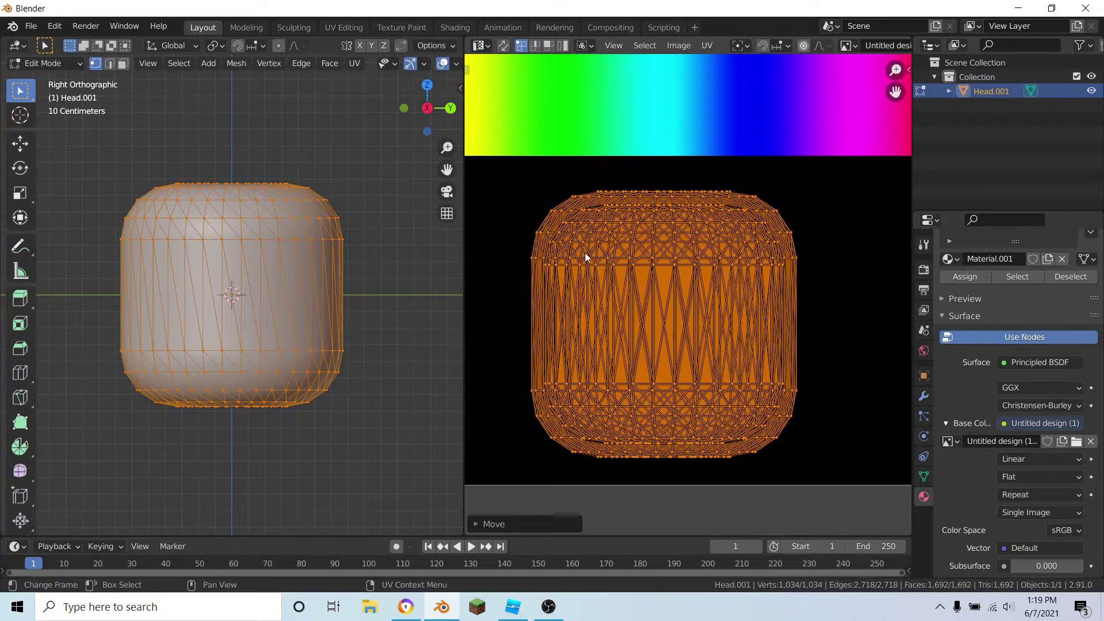
Deselect all UVs and examine the inner and outer layers of the head's UV layout at its upper corner.
key("alt+a")
scroll(584, 253, "up", 3)
middle_click_drag(540, 268, 704, 370)
scroll(704, 371, "up", 1)
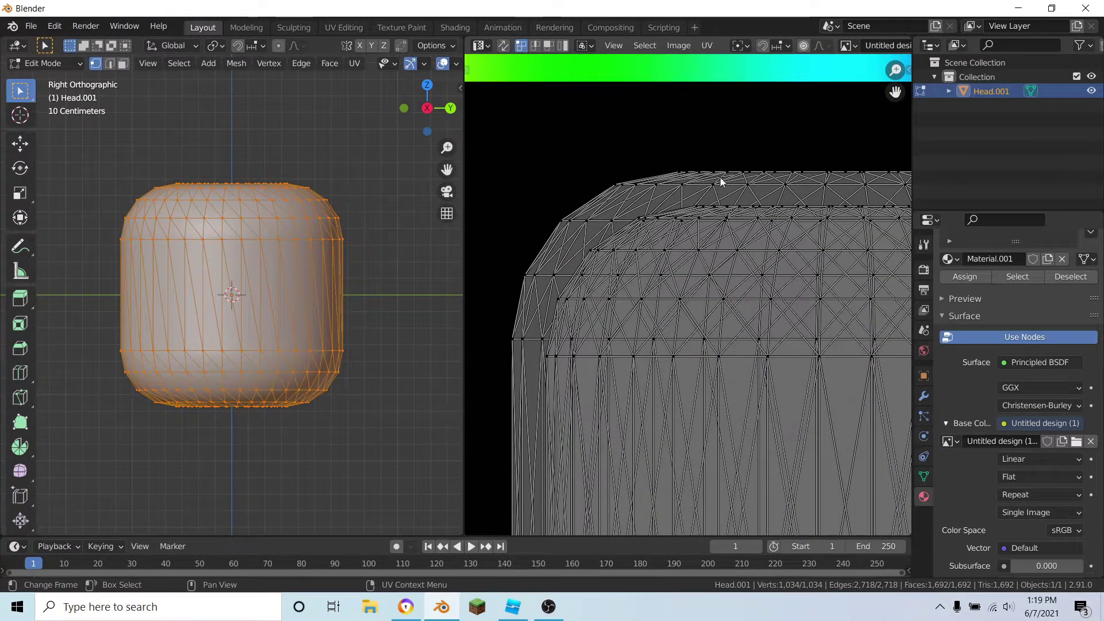
scroll(593, 213, "down", 10)
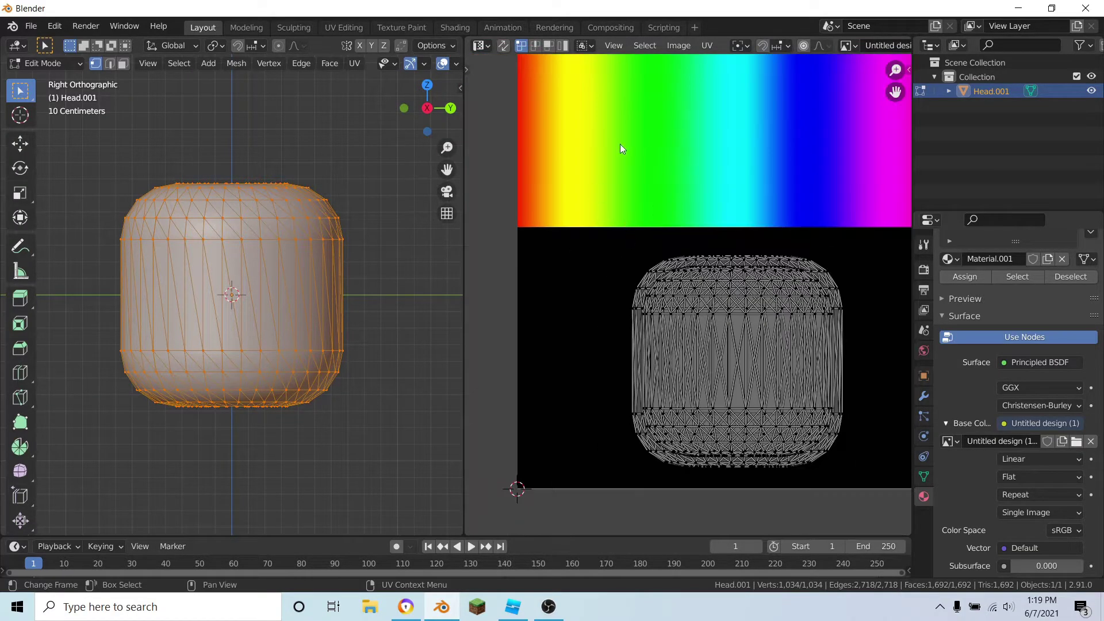
scroll(596, 303, "up", 10)
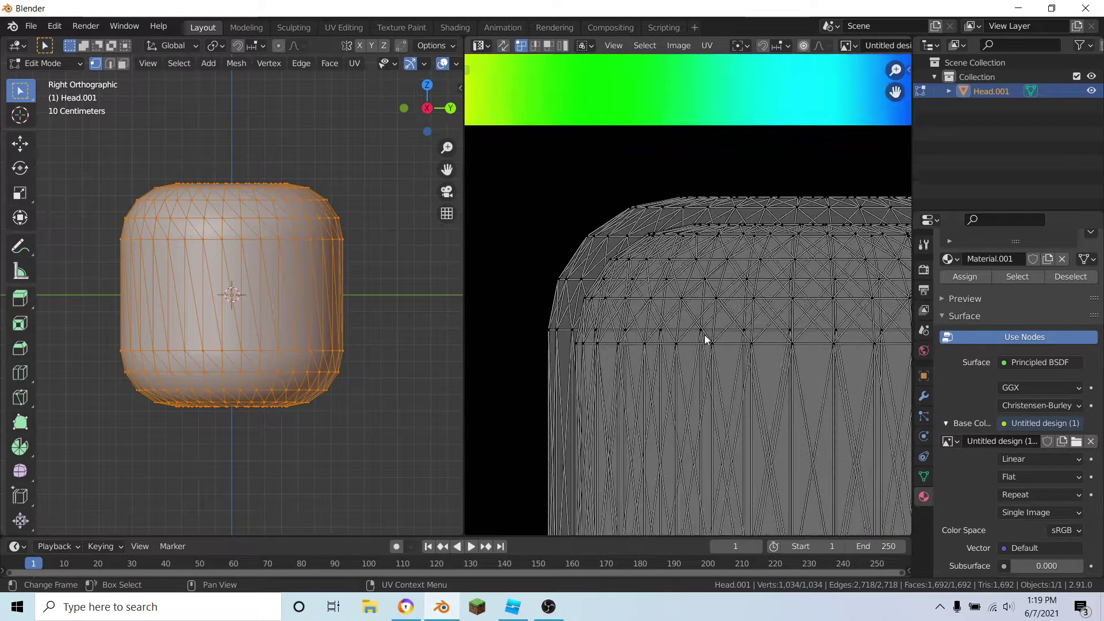
middle_click_drag(678, 319, 606, 354)
scroll(579, 310, "up", 2)
middle_click_drag(579, 310, 719, 335)
scroll(674, 233, "down", 1)
scroll(676, 235, "down", 1)
middle_click_drag(680, 237, 632, 258)
scroll(686, 267, "up", 1)
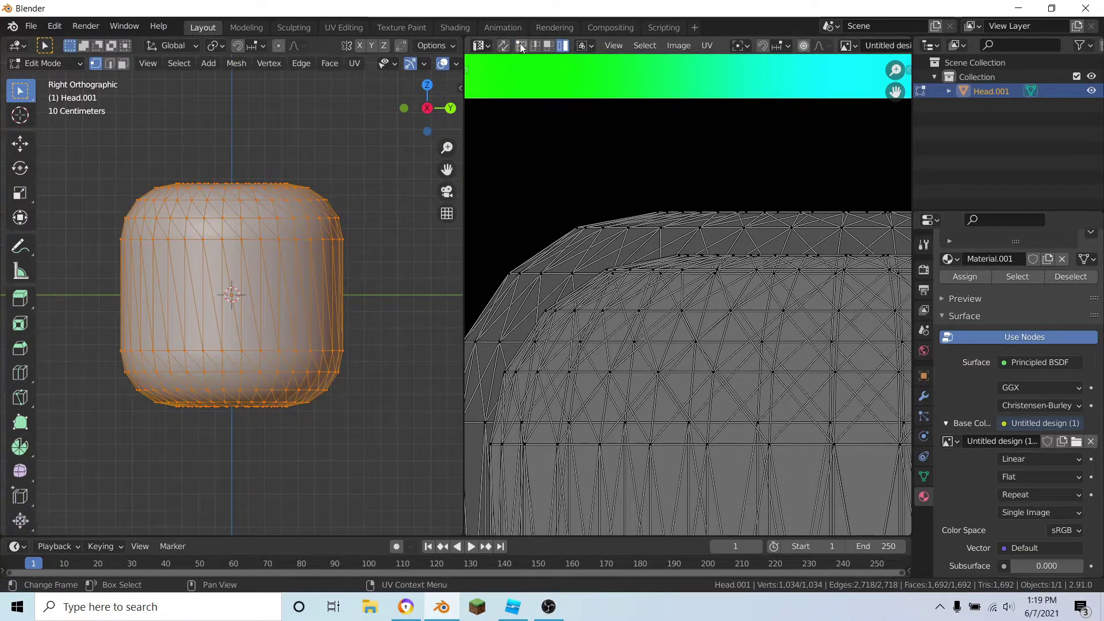
Try picking the outer layer from the upper and lower edges of the UV layout in island selection mode, and clear the selection.
left_click(693, 224)
key("a")
key("alt+a")
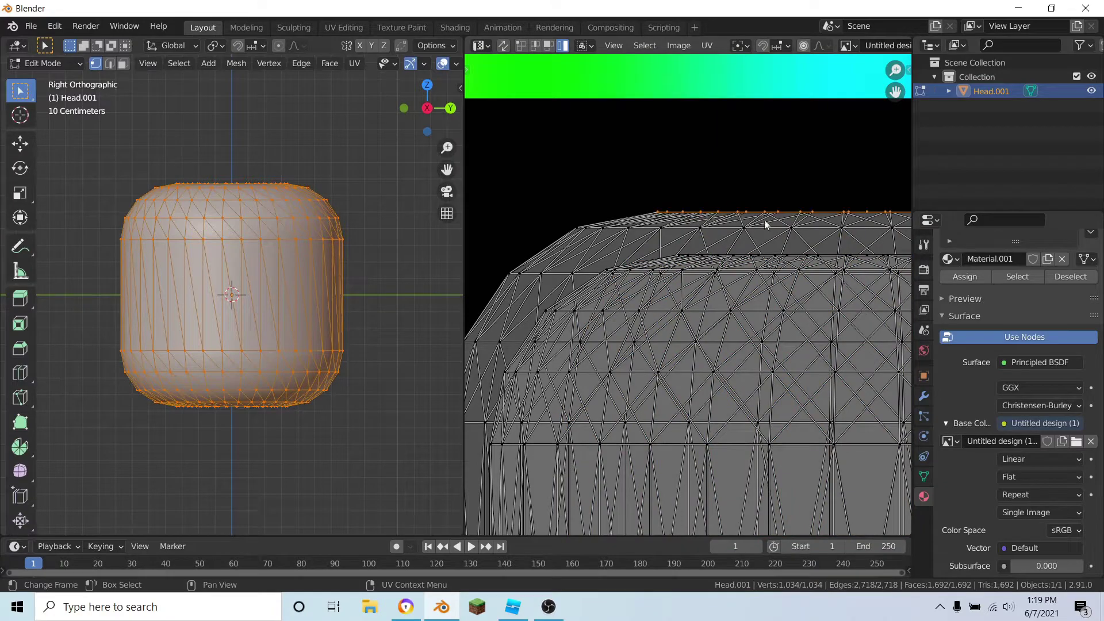
scroll(764, 219, "down", 8)
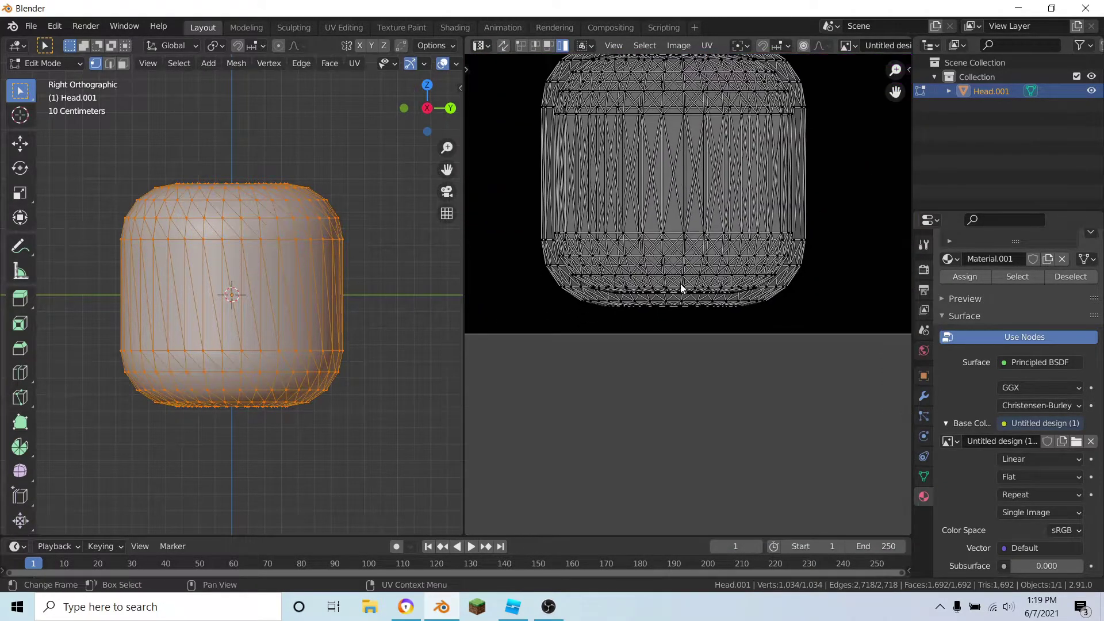
scroll(627, 342, "up", 5)
key("a")
key("alt+a")
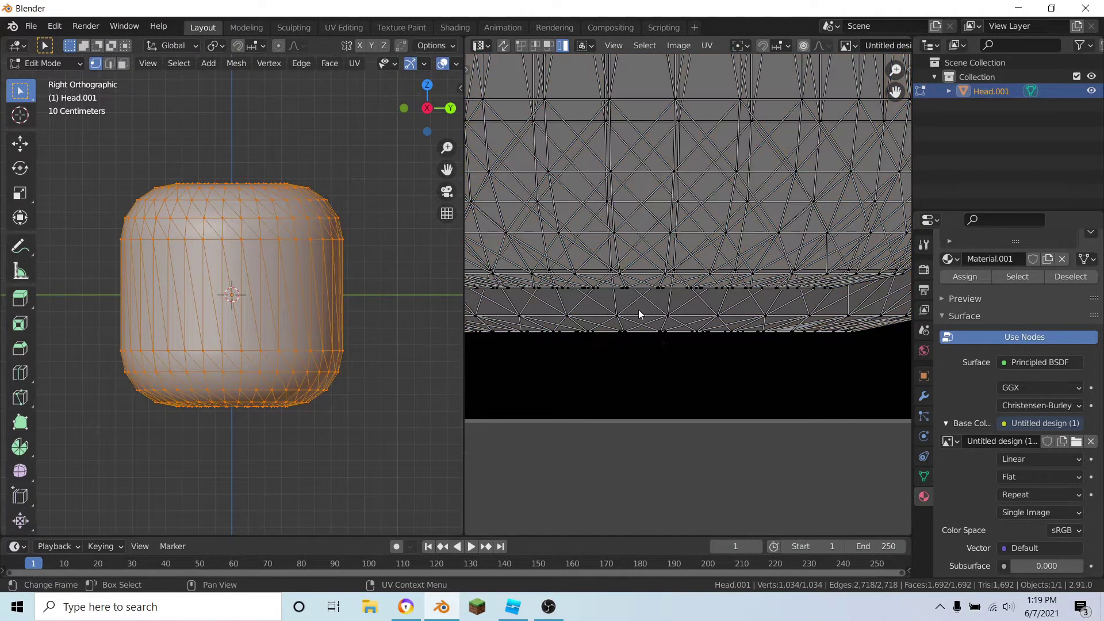
Try box-selecting a small group of UV vertices on the layout's upper edge and clear the selection.
scroll(638, 309, "down", 5)
scroll(632, 445, "up", 5)
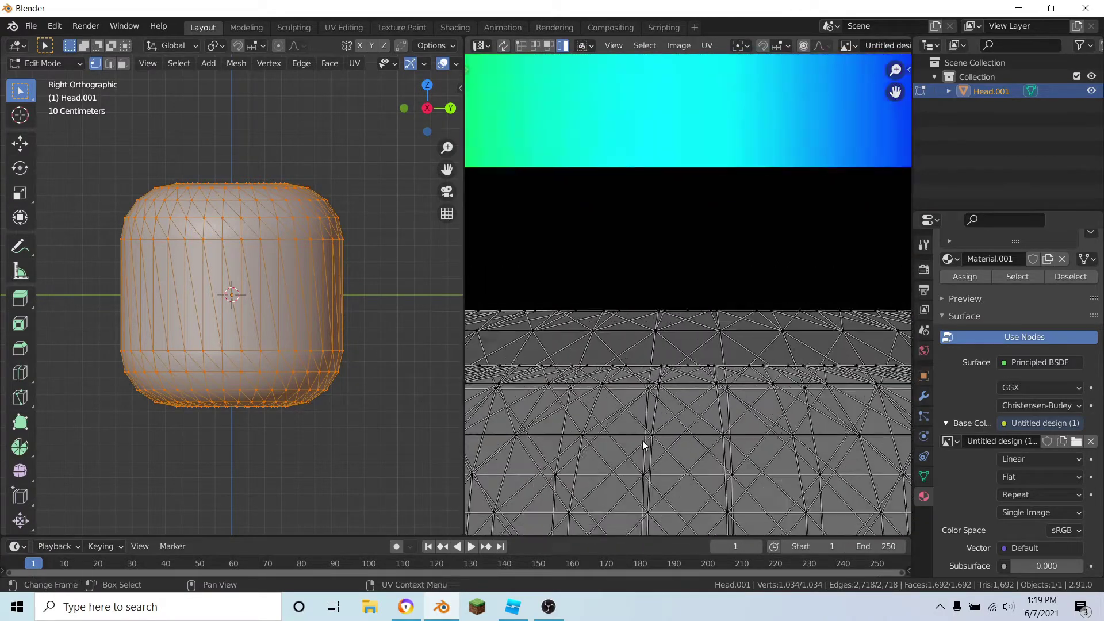
scroll(619, 309, "up", 4)
key("b")
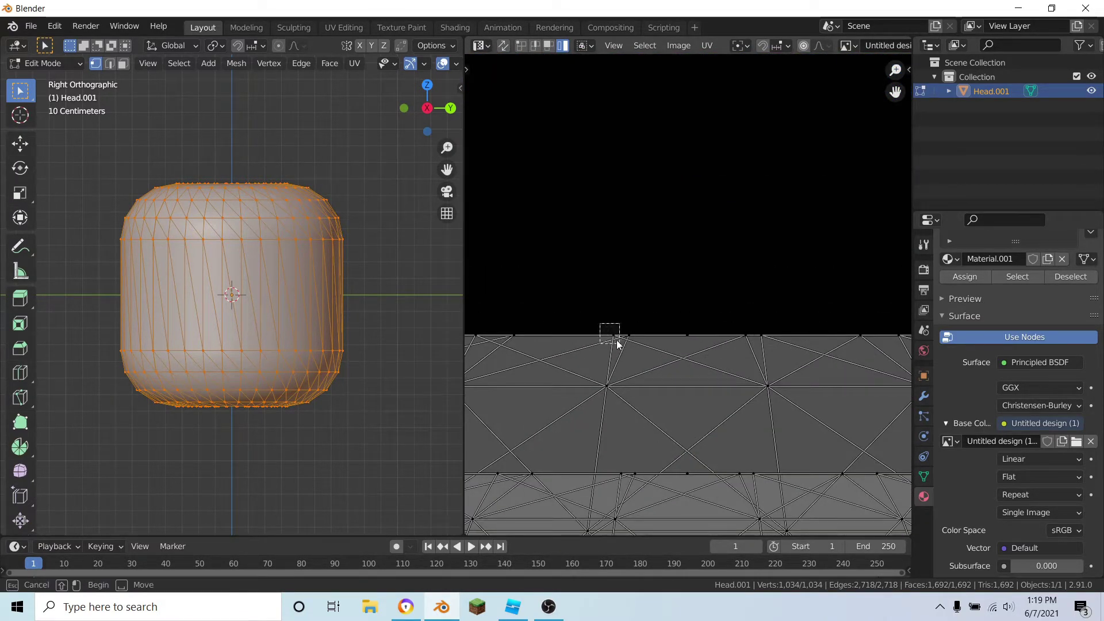
left_click_drag(616, 340, 615, 336)
key("alt+a")
middle_click_drag(605, 321, 827, 317)
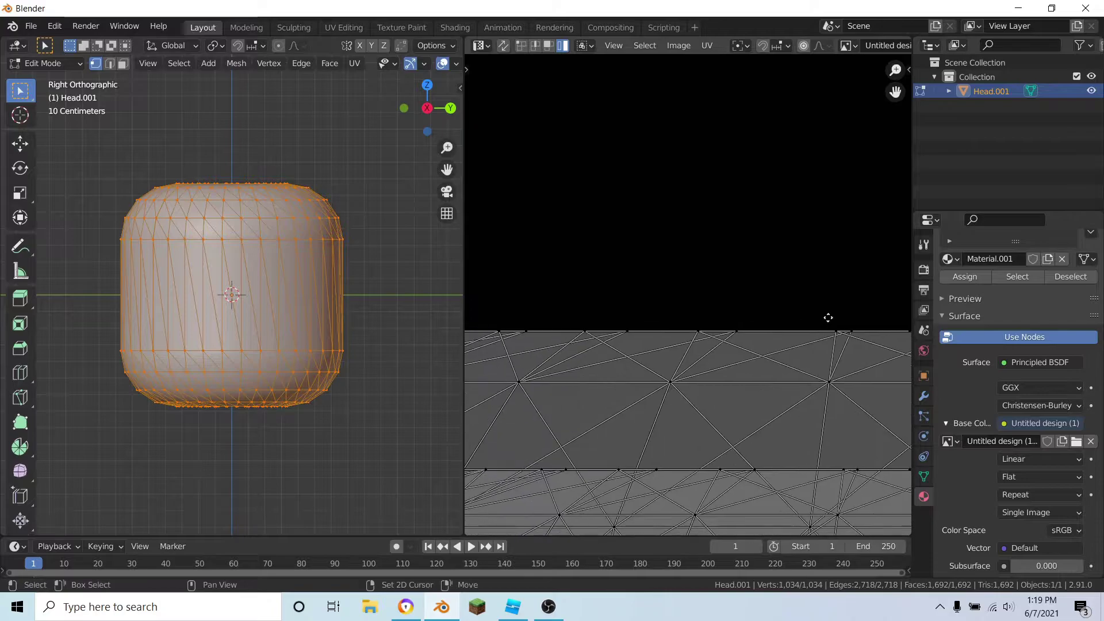
Toggle the selection of all UVs and try selecting the edge loop along the UV layout's upper edge.
key("a")
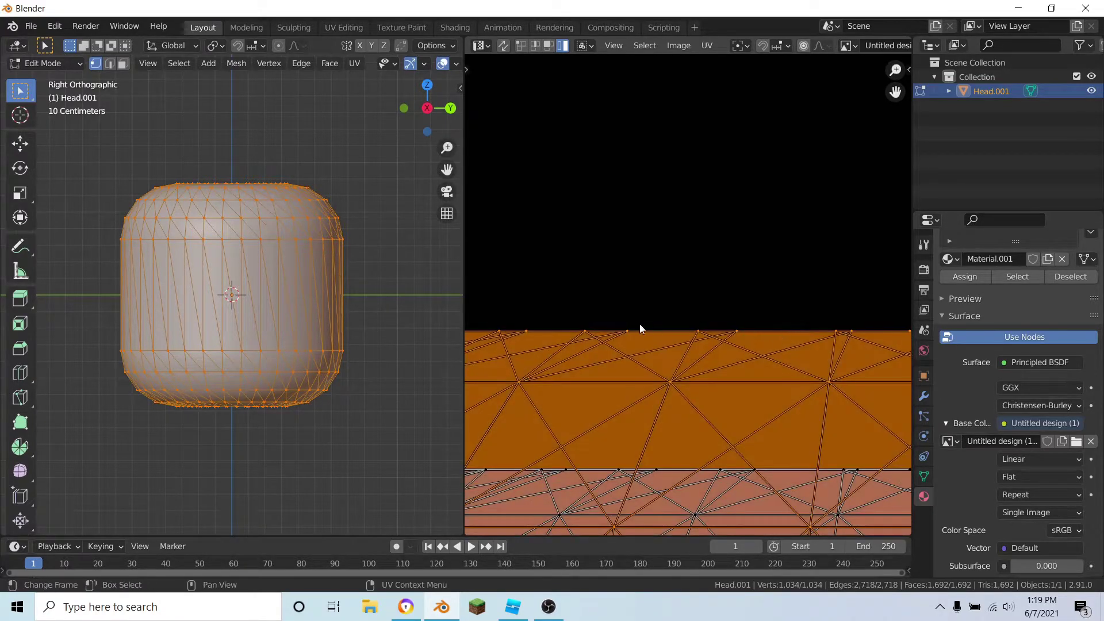
key("a")
scroll(642, 331, "down", 1)
key("alt+a")
scroll(618, 304, "down", 3)
left_click(616, 312, "alt")
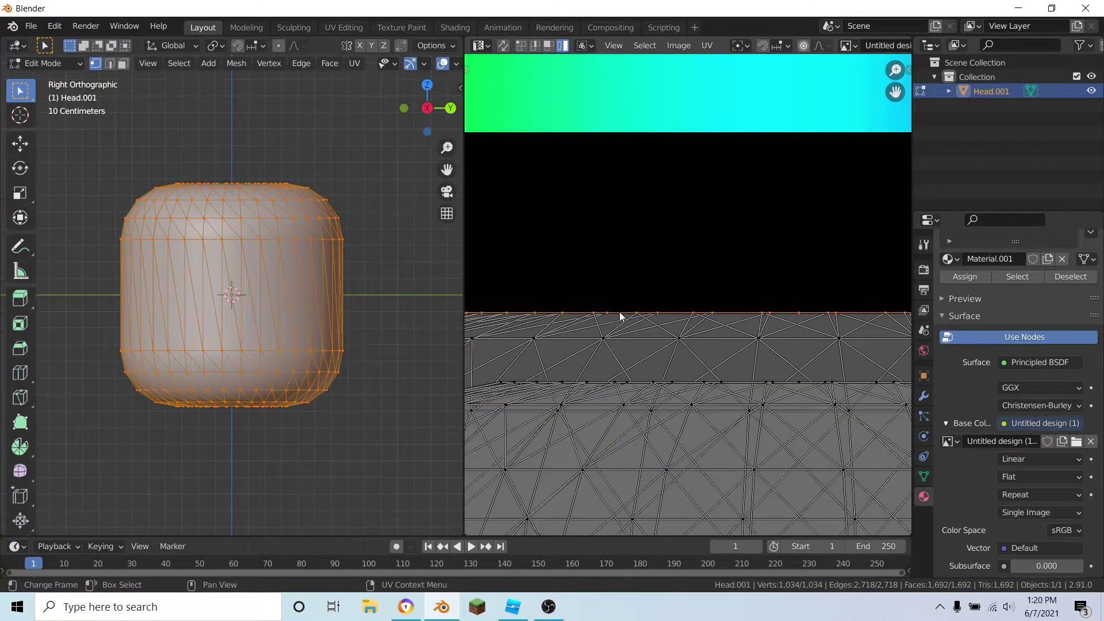
Try selecting the edge loop along the UV layout's lower edge.
scroll(622, 273, "down", 6)
scroll(699, 328, "up", 5)
middle_click_drag(689, 488, 675, 289)
scroll(676, 289, "up", 1)
scroll(675, 290, "up", 2)
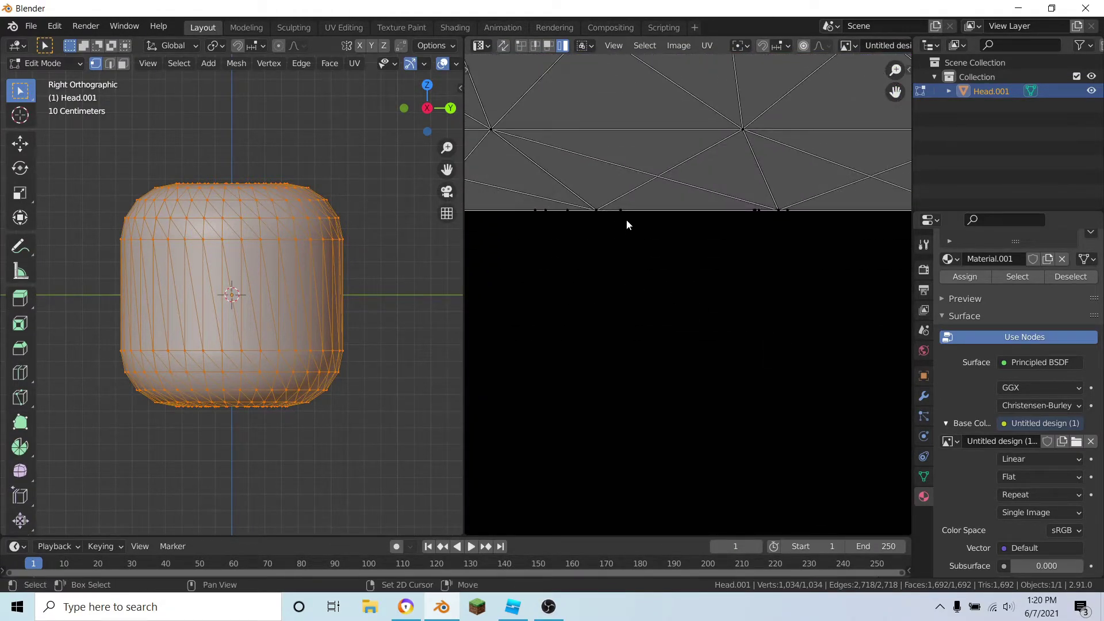
scroll(635, 227, "down", 5)
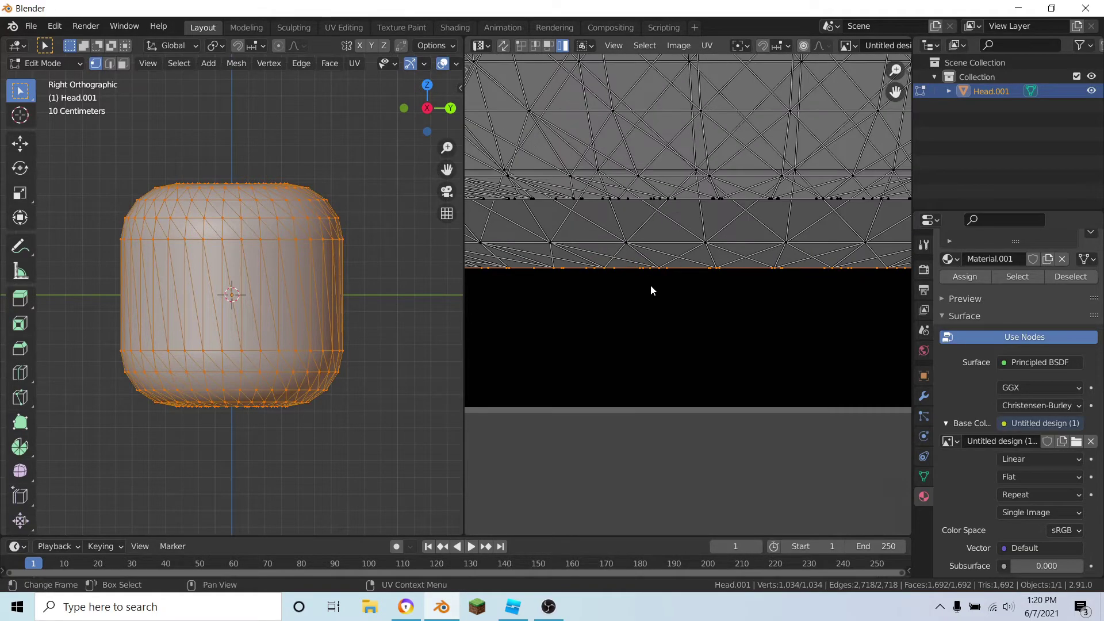
middle_click_drag(647, 323, 665, 294)
scroll(665, 294, "down", 1)
middle_click_drag(635, 441, 647, 299)
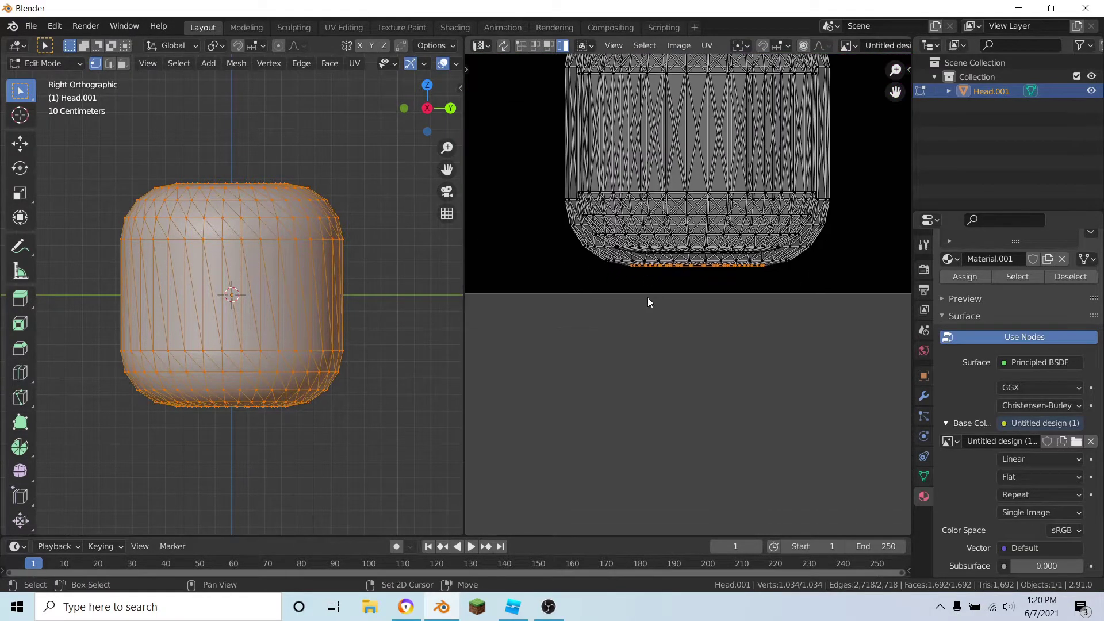
Select all linked UVs of the outer layer from the layout's lower edge and test-move them away from the inner layer.
scroll(681, 292, "up", 3)
left_click(682, 218)
key("l")
scroll(628, 199, "down", 4)
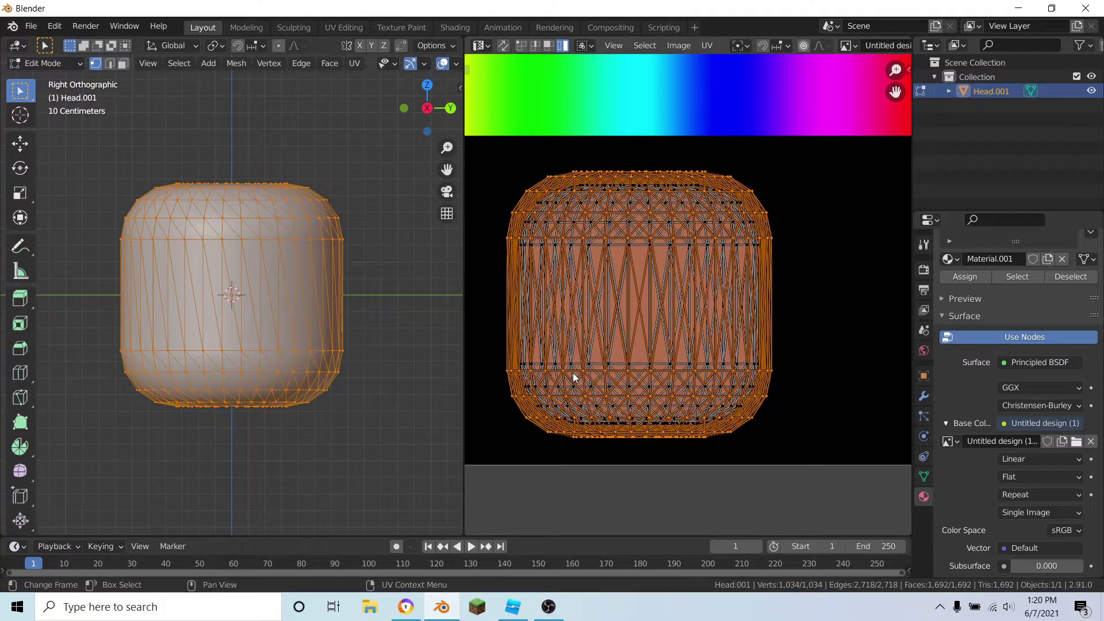
key("g")
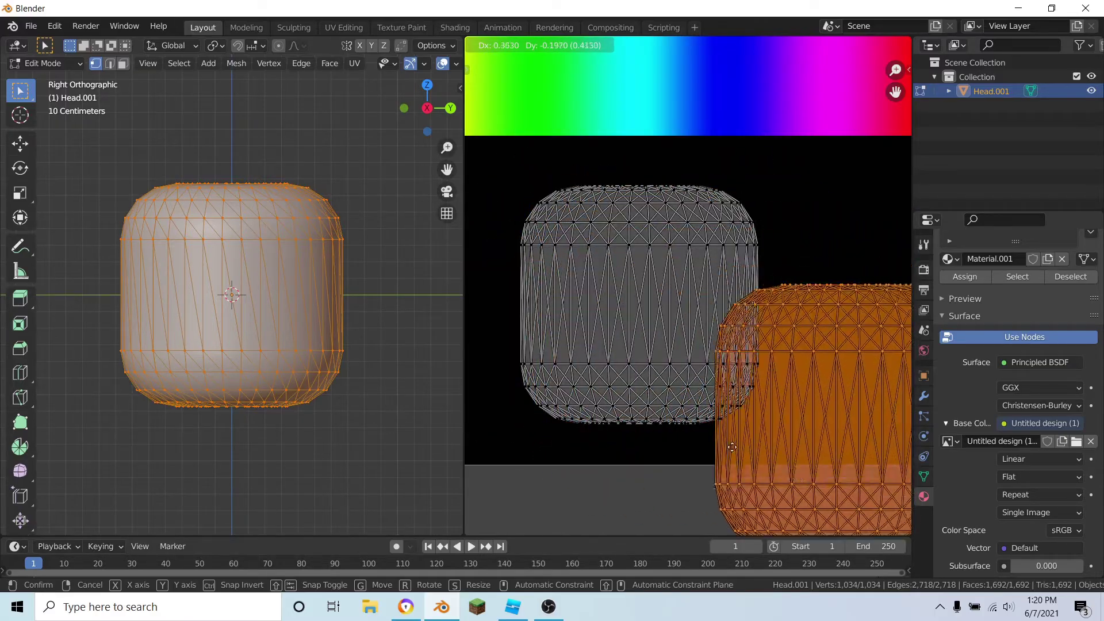
left_click(616, 310)
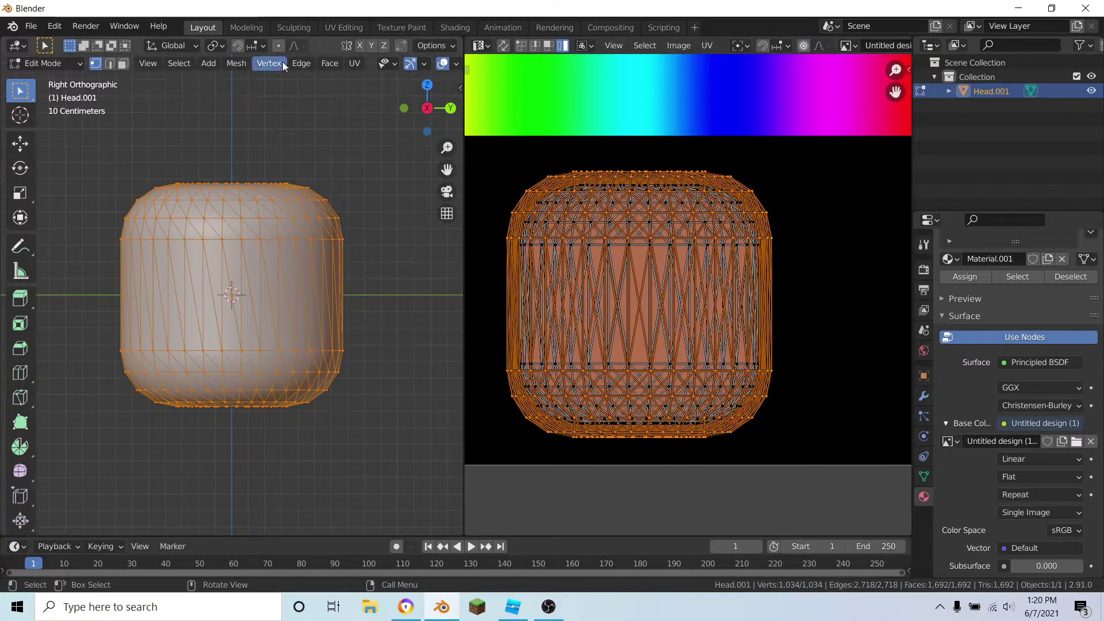
Switch the 3D viewport to Material Preview shading and set it to the right orthographic view.
scroll(281, 62, "down", 4)
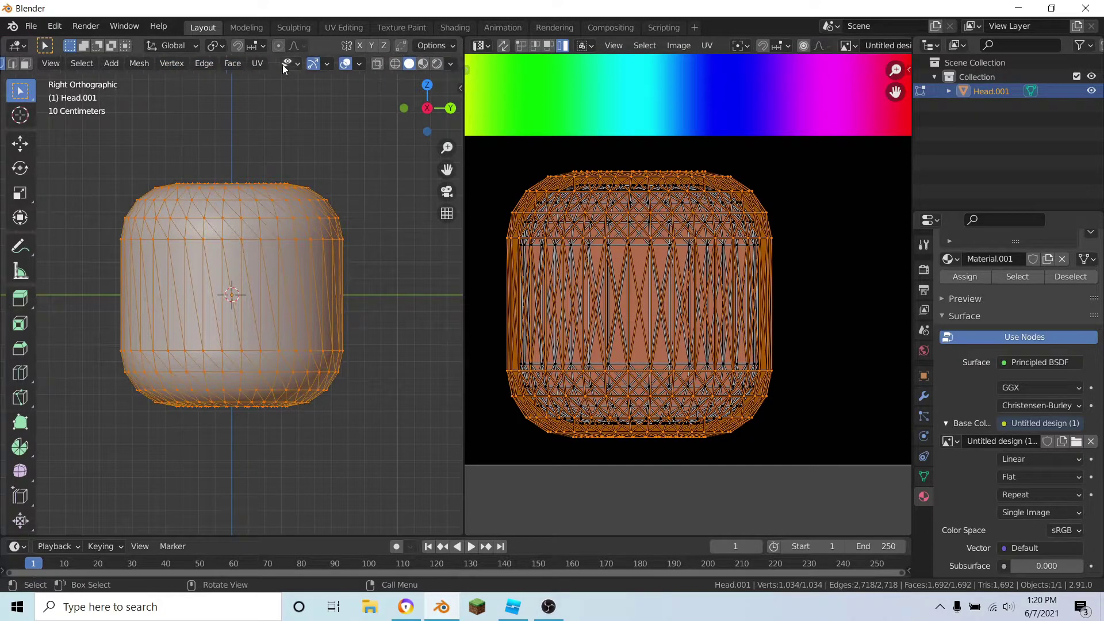
left_click(422, 64)
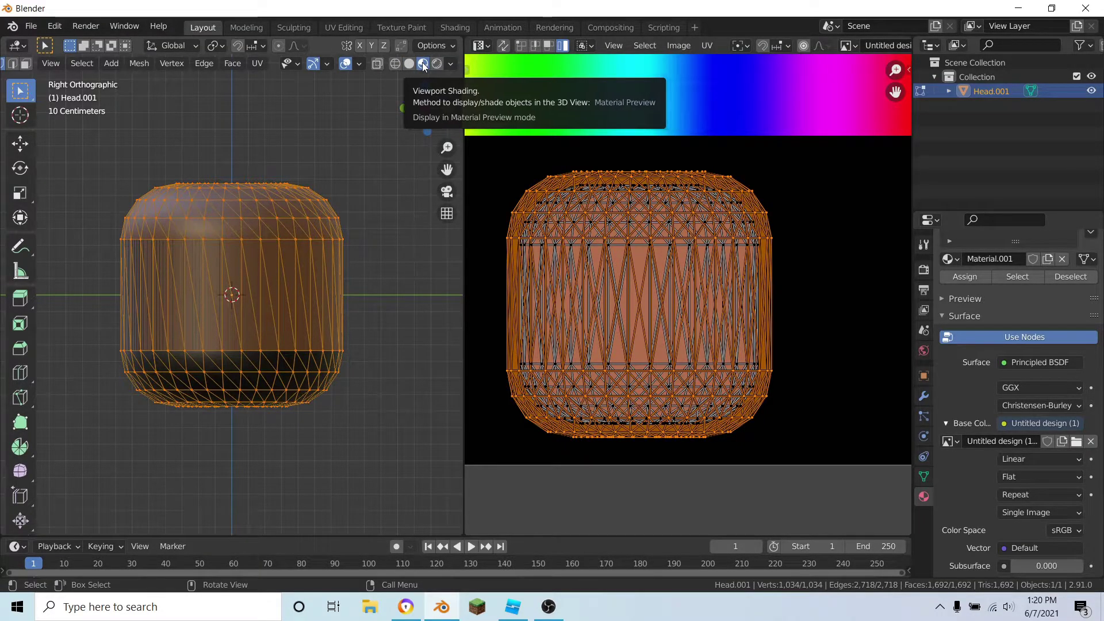
middle_click_drag(271, 243, 318, 313)
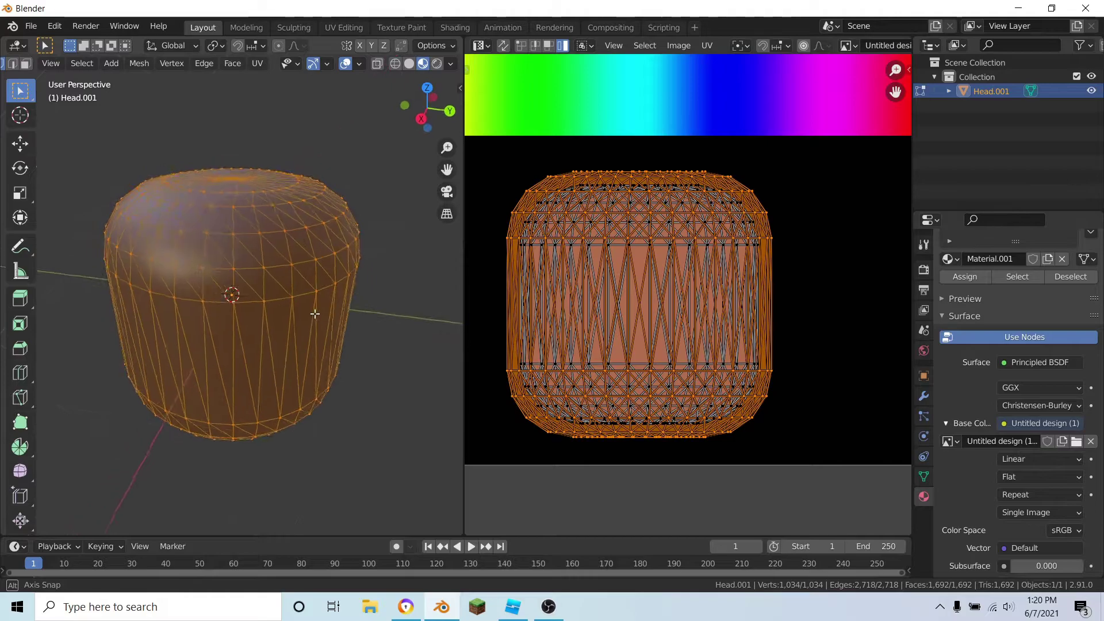
scroll(319, 313, "down", 3)
key("KP_3")
scroll(319, 313, "up", 4)
scroll(731, 303, "down", 4)
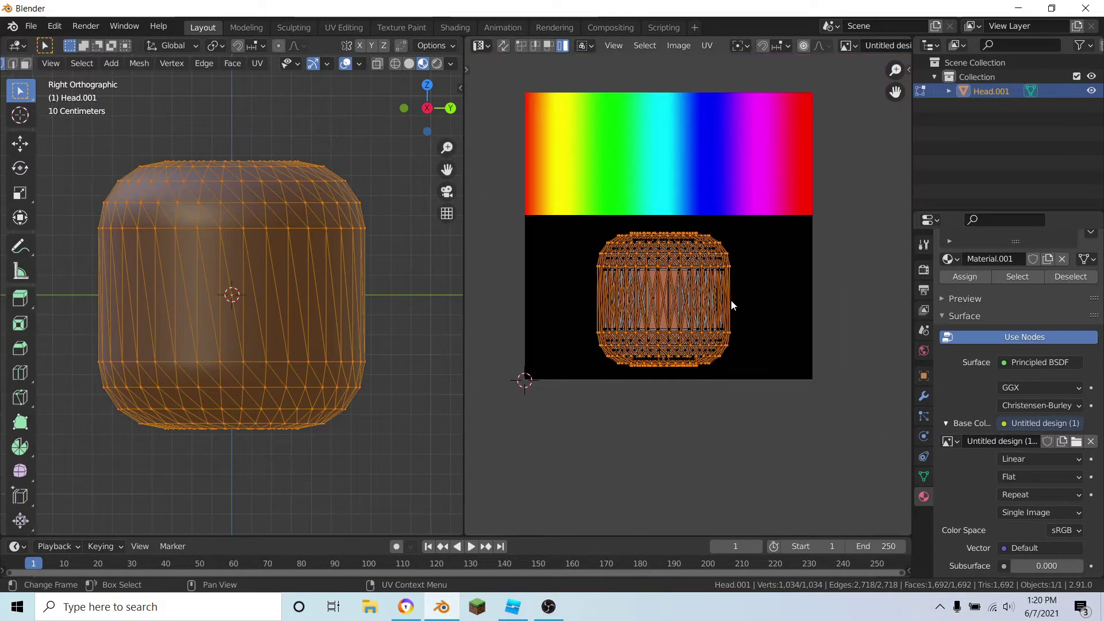
scroll(780, 418, "up", 2)
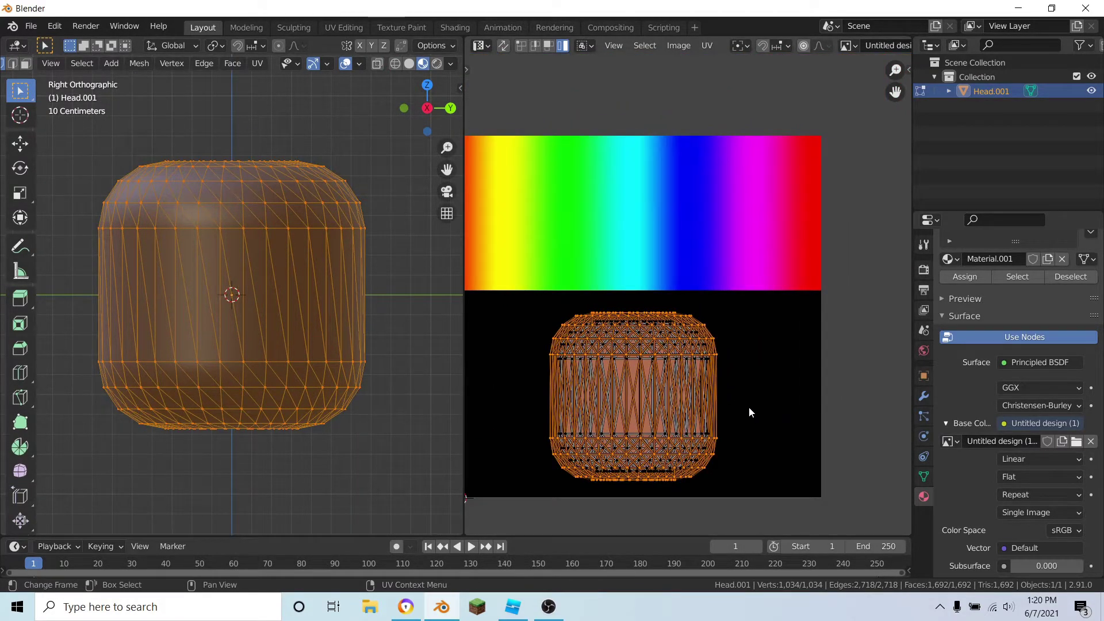
Move the outer-layer UVs up onto the rainbow half of the texture and scale them down to fit inside it.
key("g")
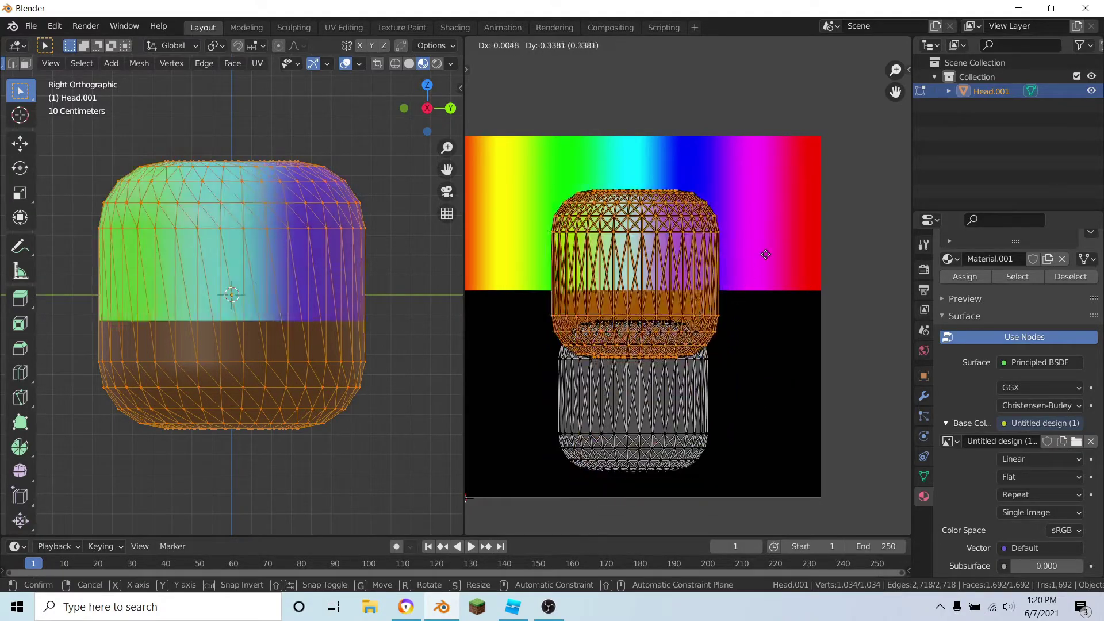
left_click(767, 218)
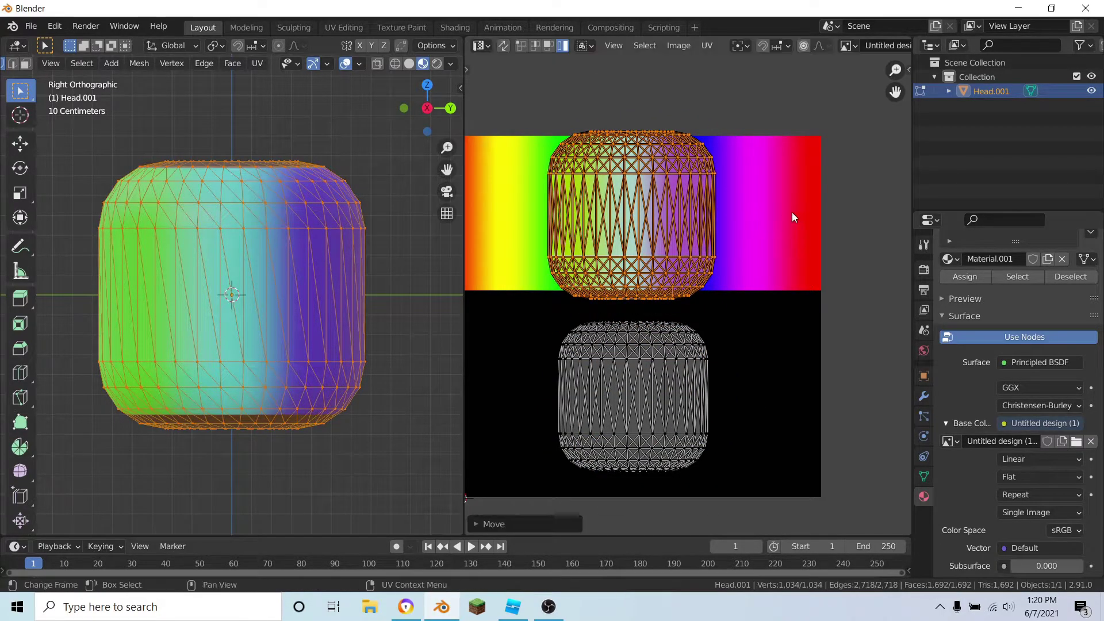
left_click(740, 217)
key("g")
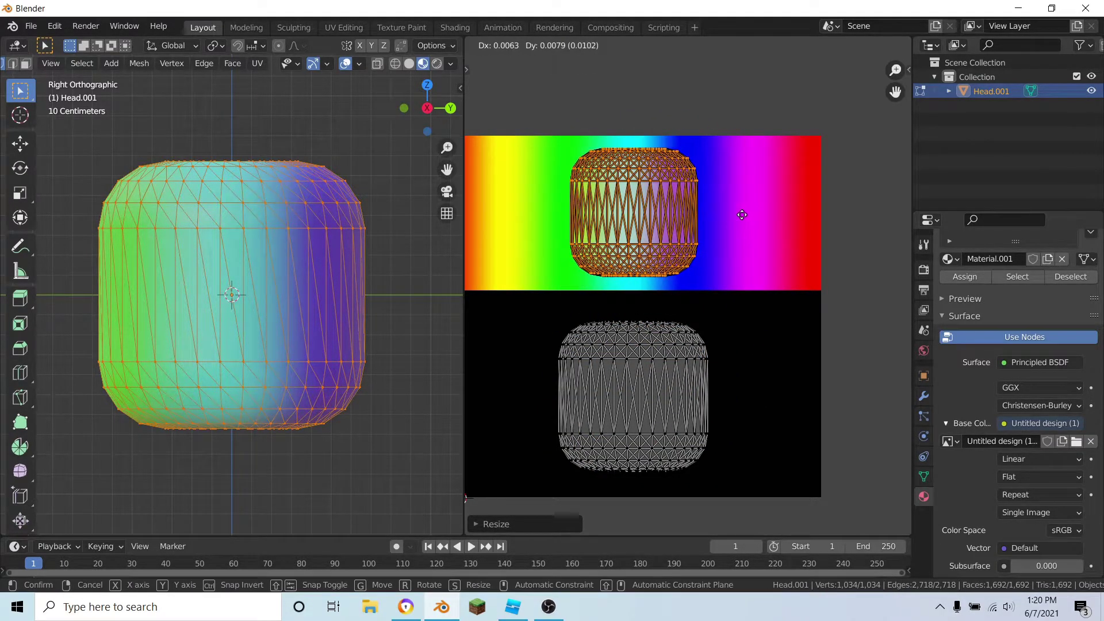
left_click(741, 215)
Rotate the outer-layer UVs 90 degrees so the rainbow runs in horizontal bands around the head.
scroll(748, 336, "down", 2)
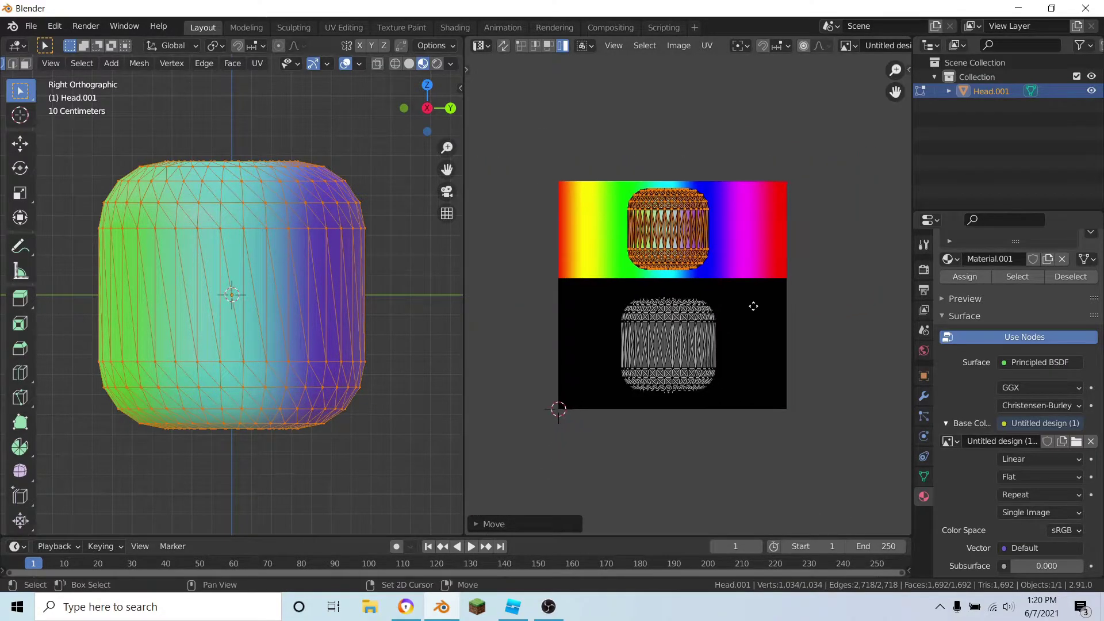
scroll(753, 306, "up", 2)
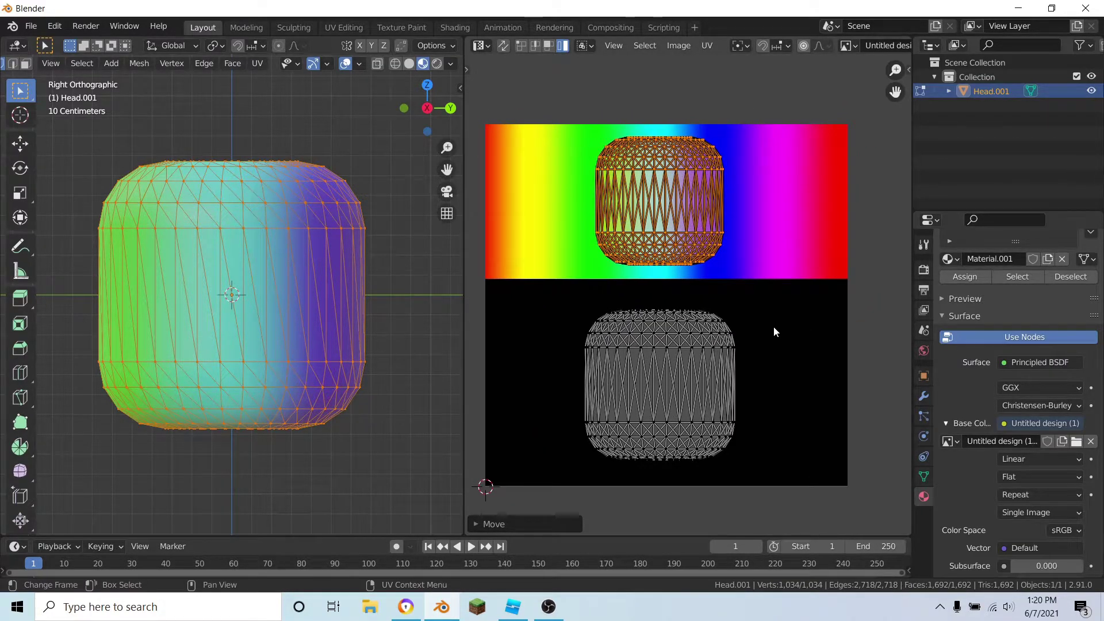
key("r")
left_click(774, 326)
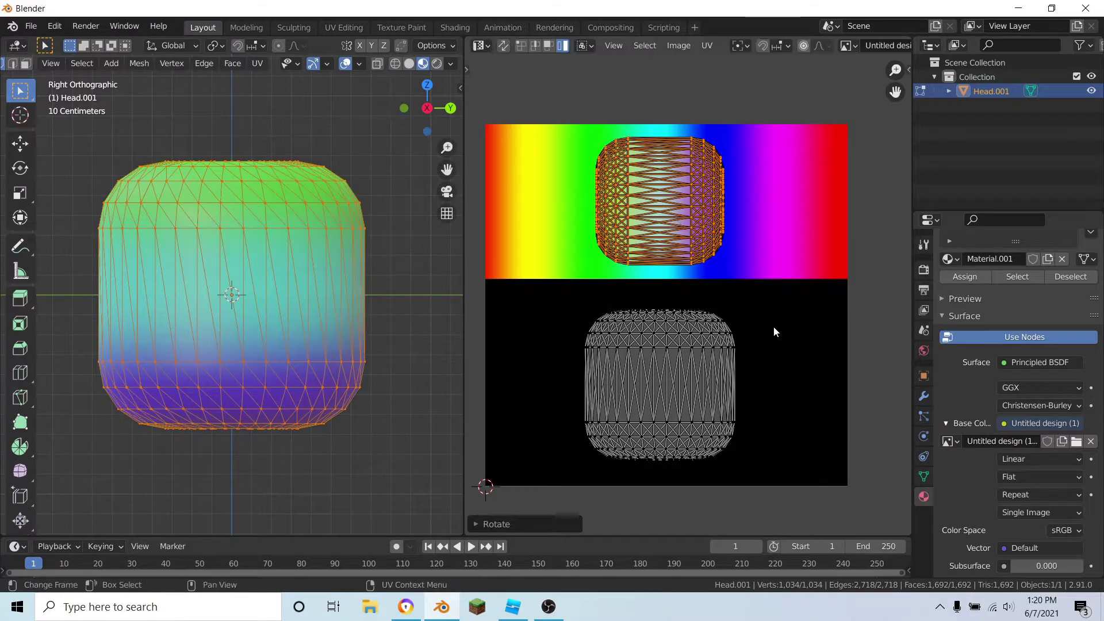
Scale the outer-layer UVs along X to stretch them across nearly the full width of the rainbow.
middle_click_drag(757, 332, 760, 329)
key("s")
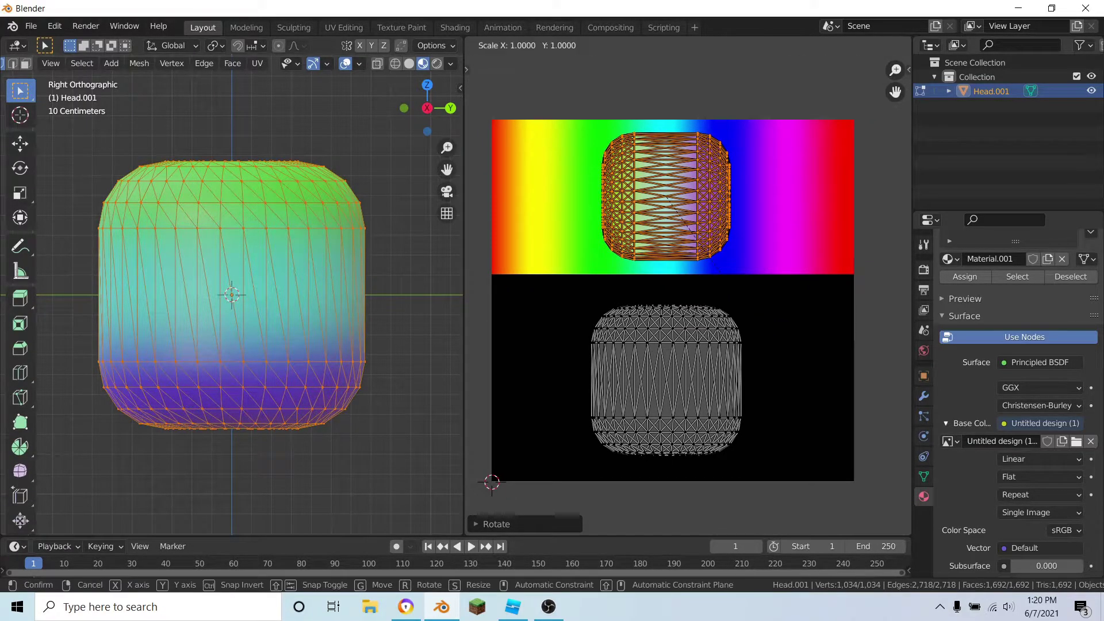
key("x")
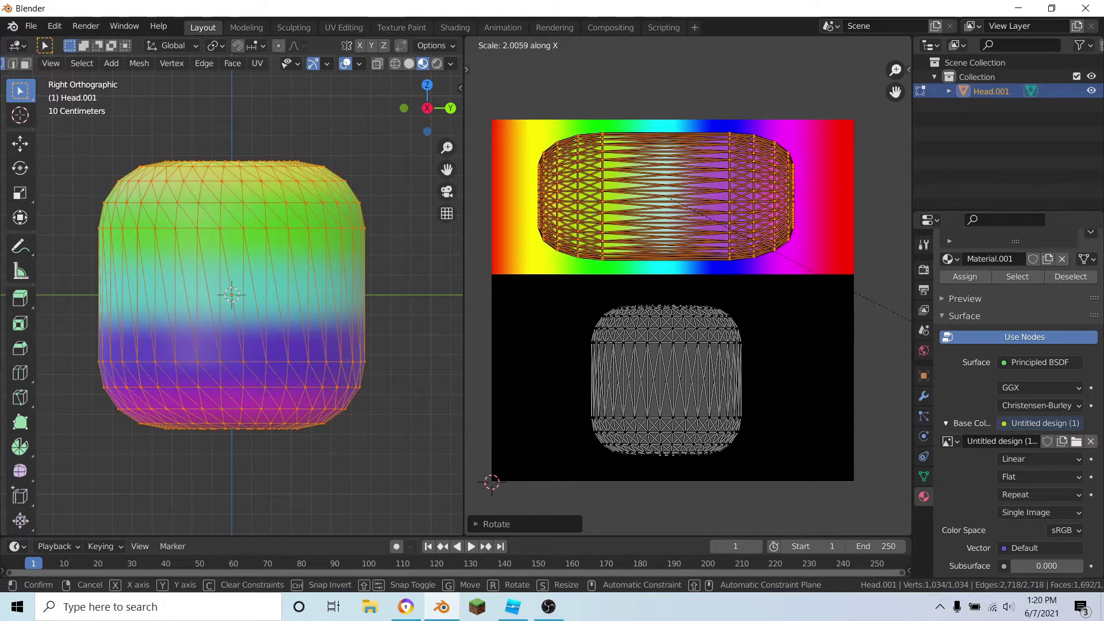
left_click(625, 368)
Shift the outer-layer UVs slightly along X to centre them, and widen them along X to the texture's edges.
key("g")
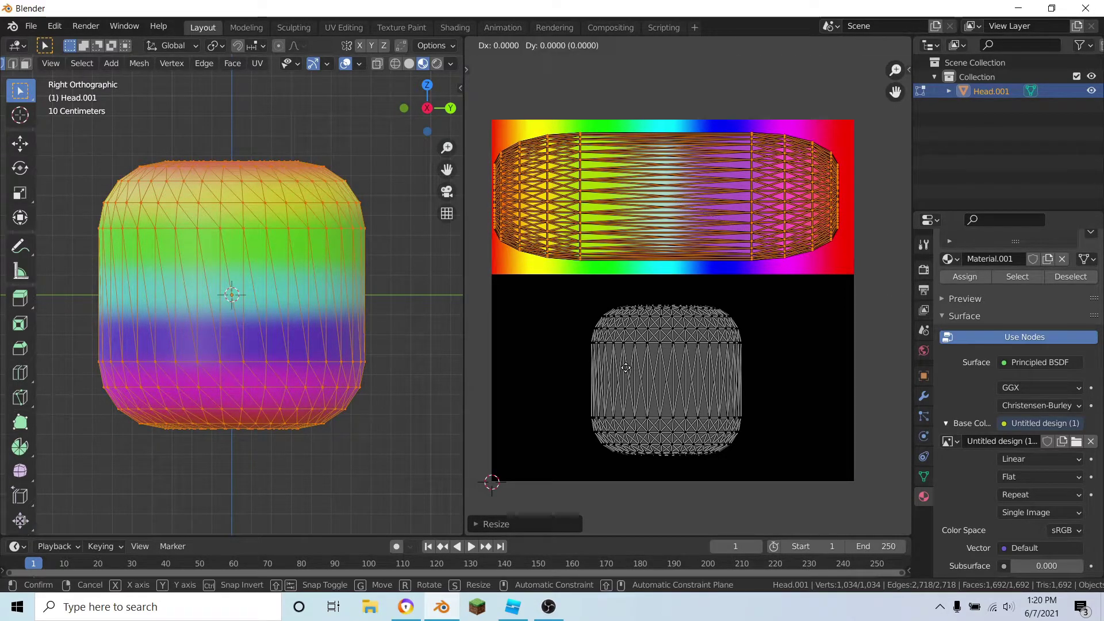
key("x")
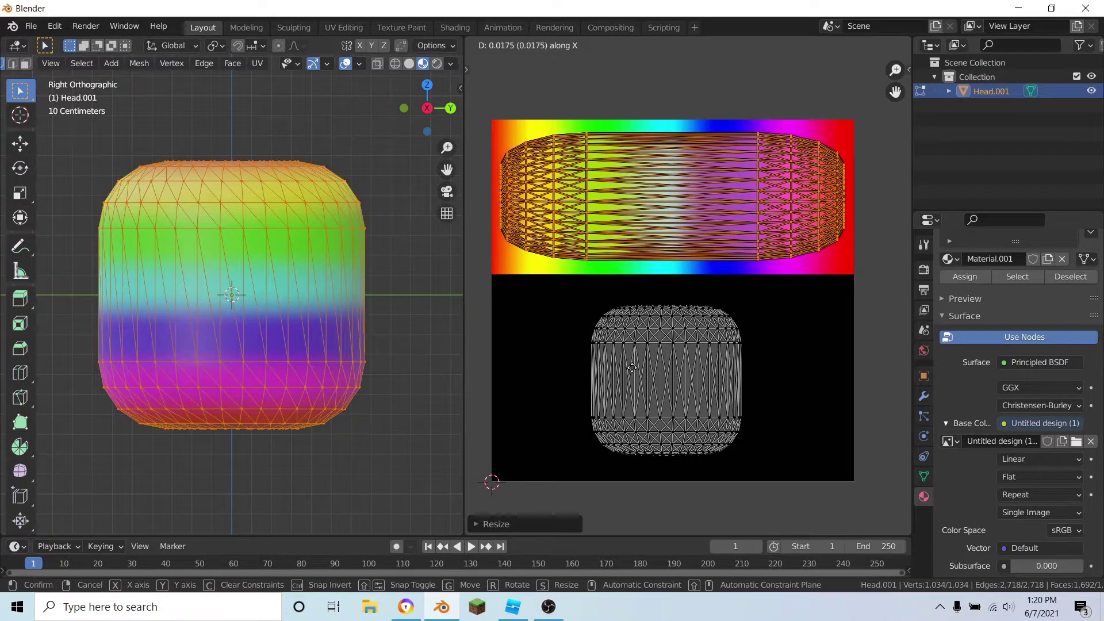
left_click(631, 368)
key("s")
key("x")
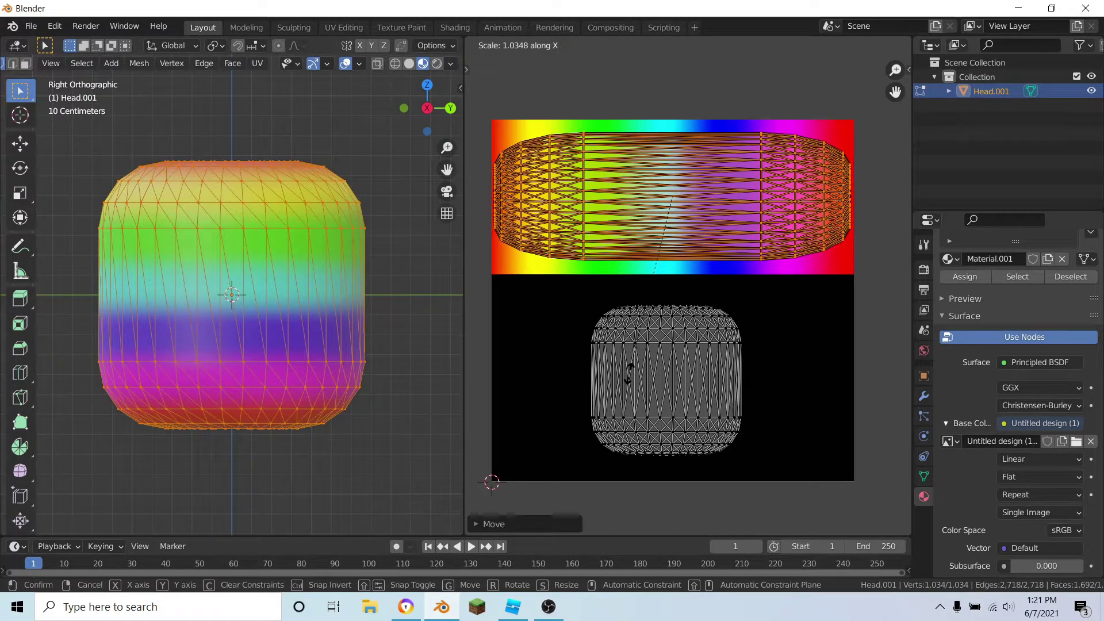
left_click(631, 371)
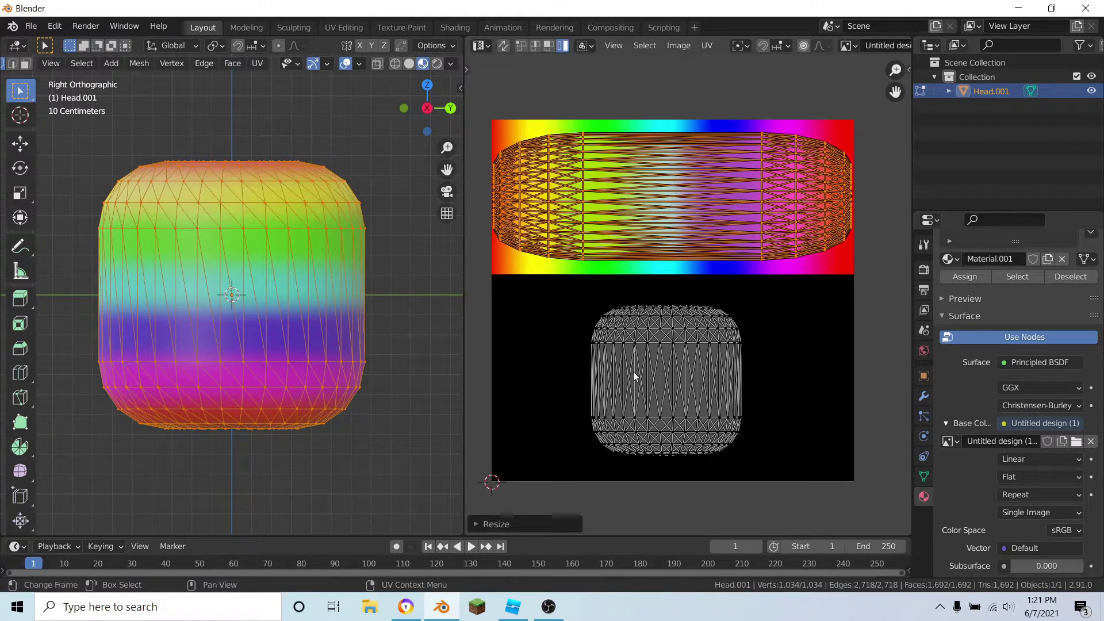
Deselect all UVs and widen the 3D viewport over most of the UV editor to view the head in perspective.
key("alt+a")
scroll(410, 353, "down", 2)
scroll(313, 322, "up", 1)
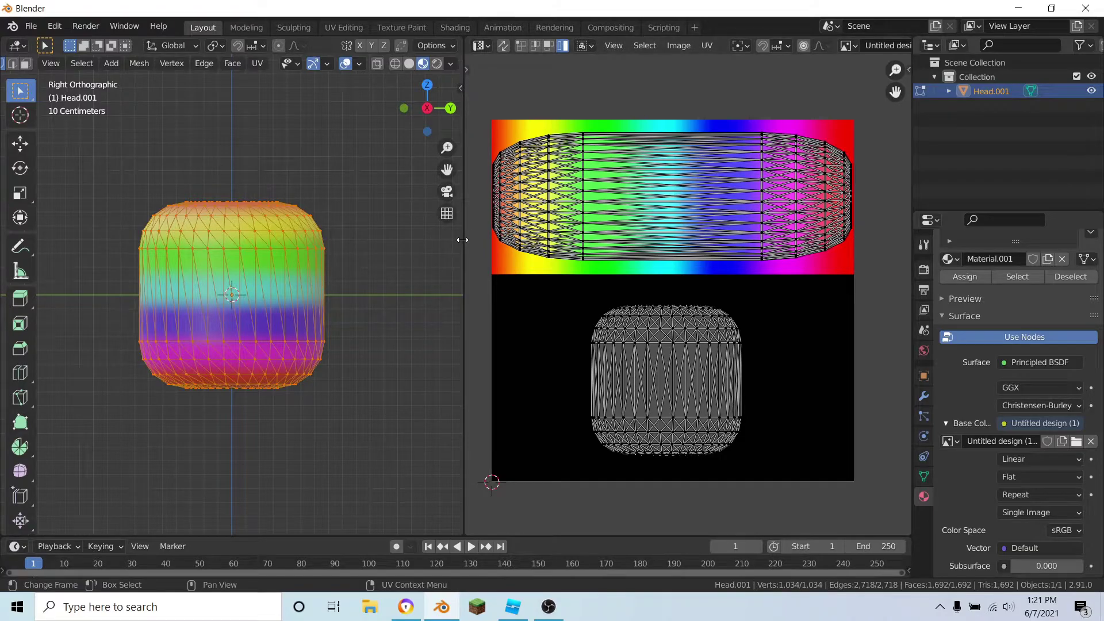
left_click_drag(464, 239, 990, 272)
scroll(644, 299, "down", 4)
middle_click_drag(618, 321, 583, 343)
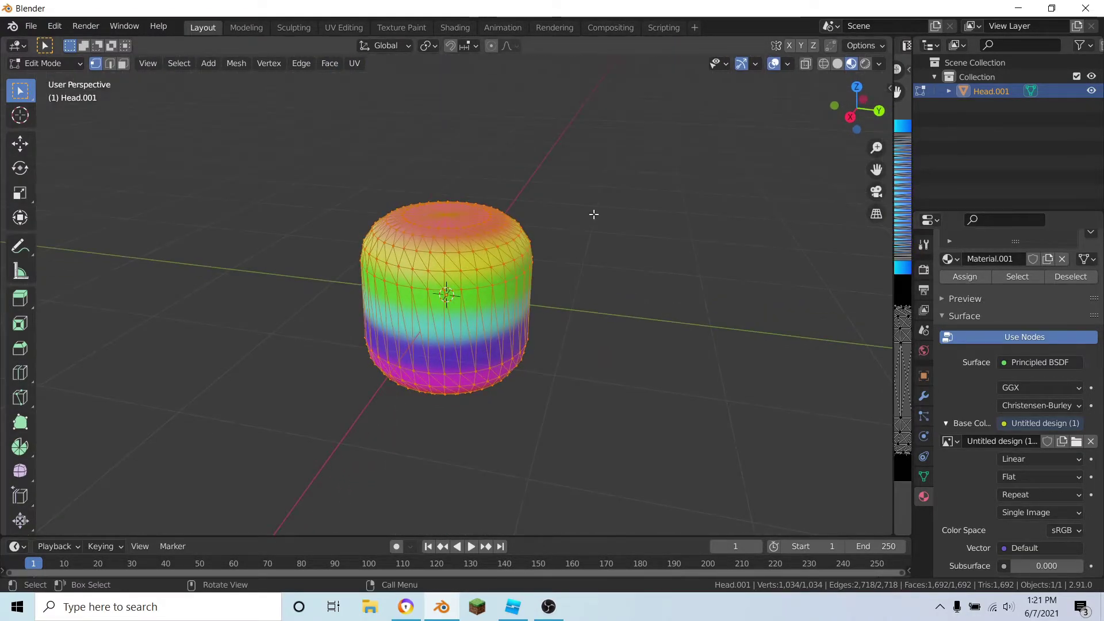
Deselect the head's mesh and switch to Object Mode to inspect the rainbow texture around it.
key("alt+a")
left_click(45, 61)
left_click(36, 77)
scroll(574, 287, "up", 3)
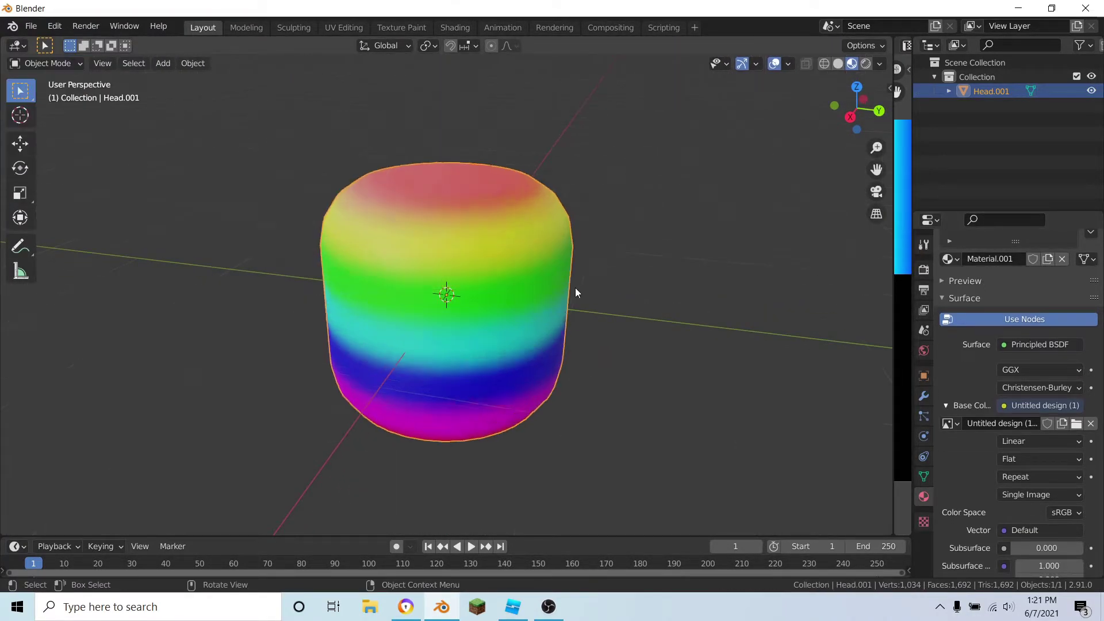
middle_click_drag(550, 355, 535, 402)
Export the head as a Wavefront OBJ file named RainbowHead.obj to the Desktop.
left_click(31, 26)
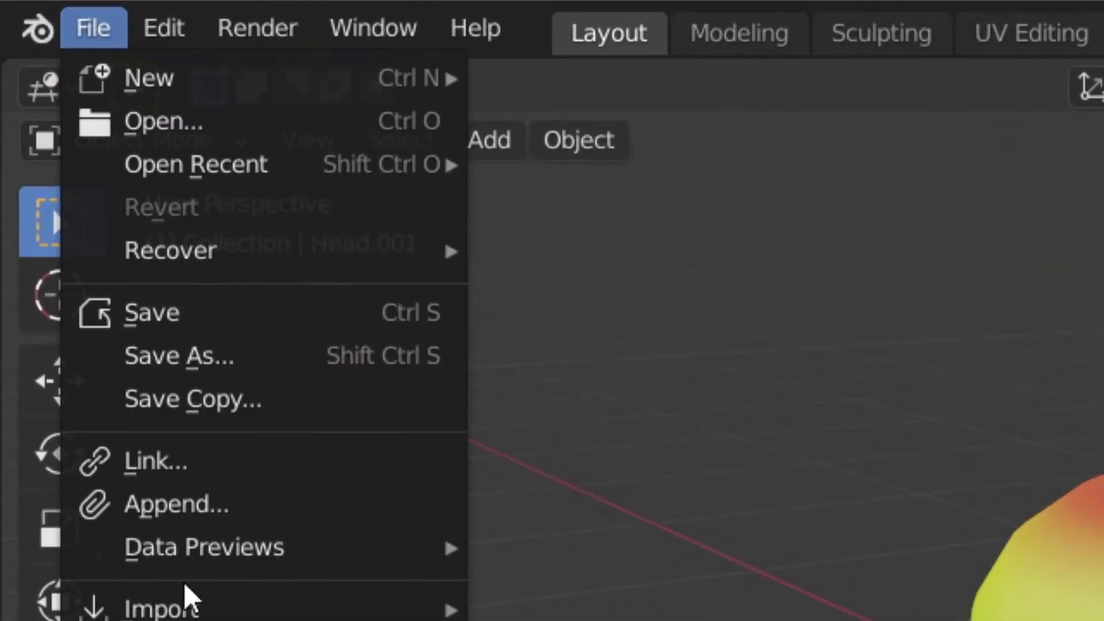
mouse_move(61, 234)
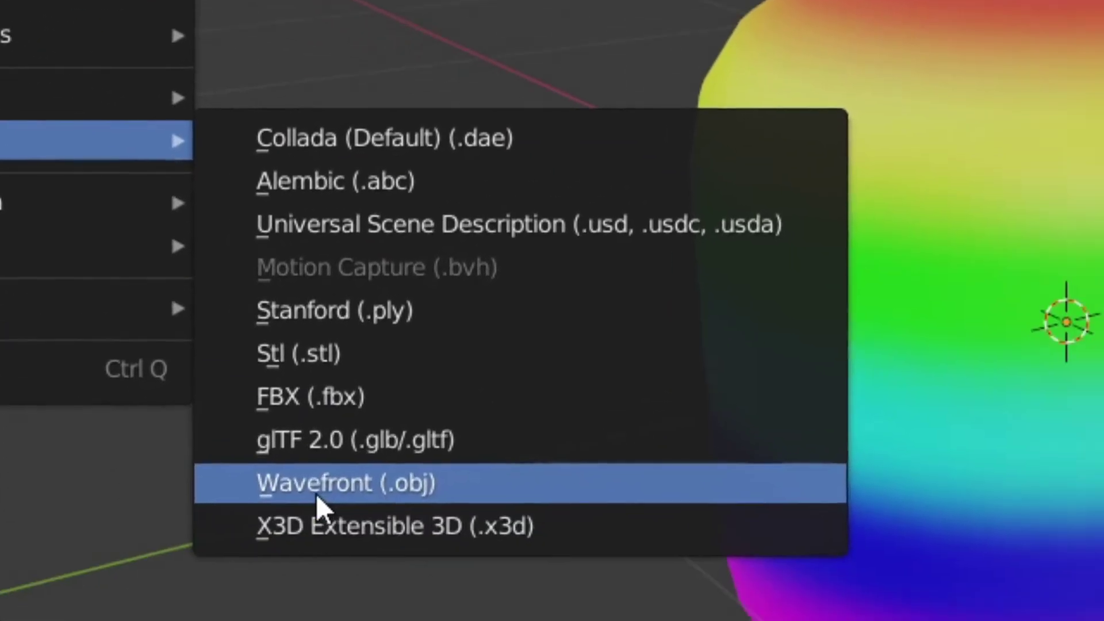
left_click(320, 496)
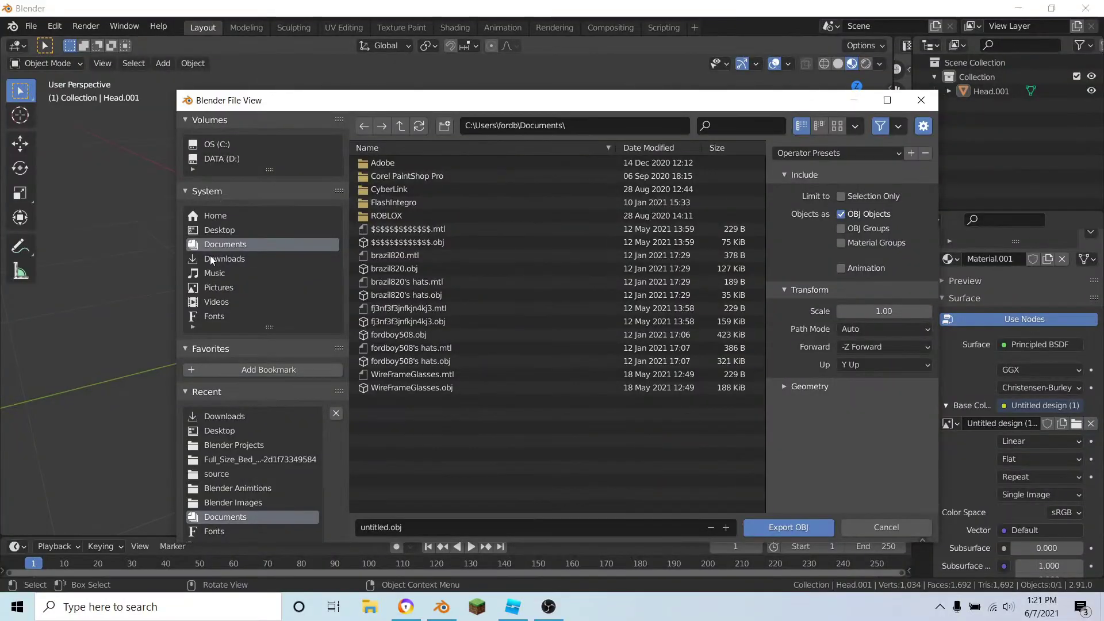
left_click(211, 258)
left_click(215, 244)
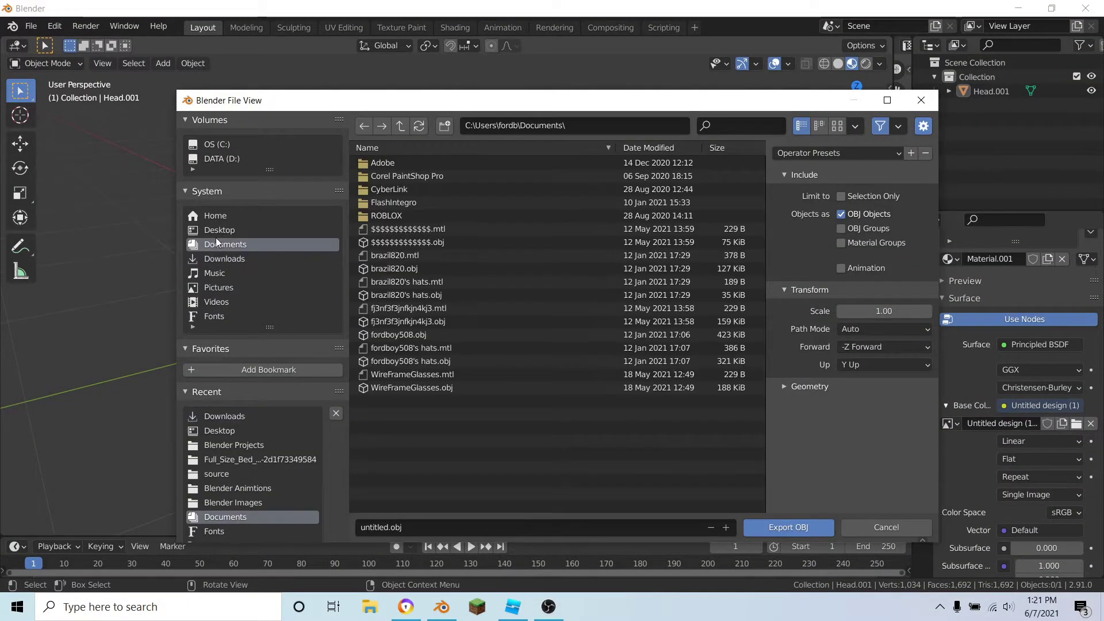
left_click(215, 230)
left_click_drag(387, 527, 339, 523)
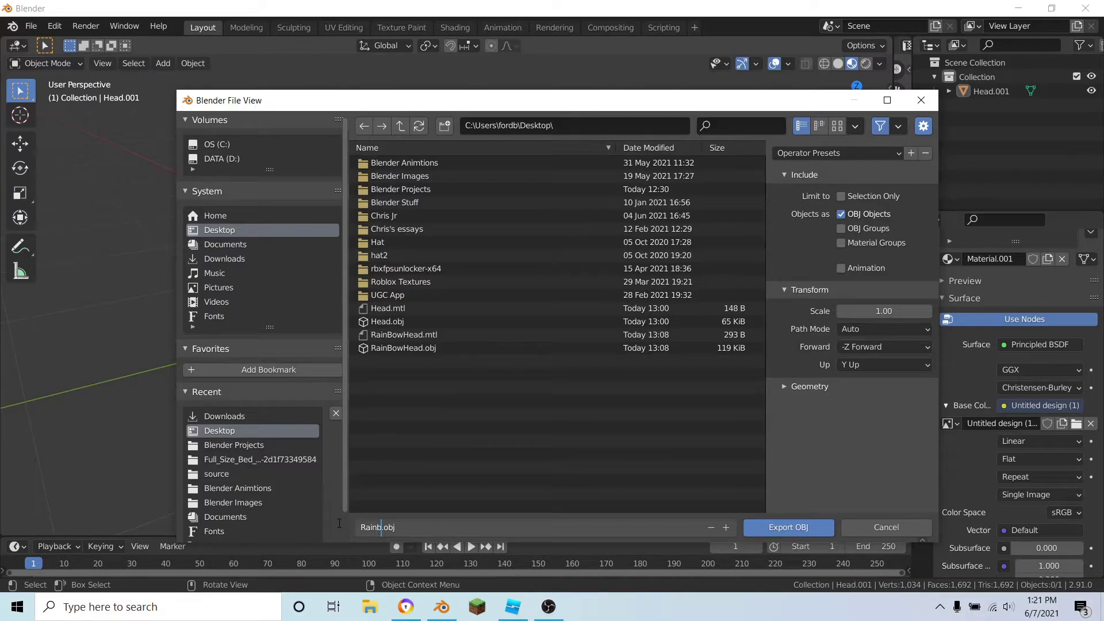
type("d")
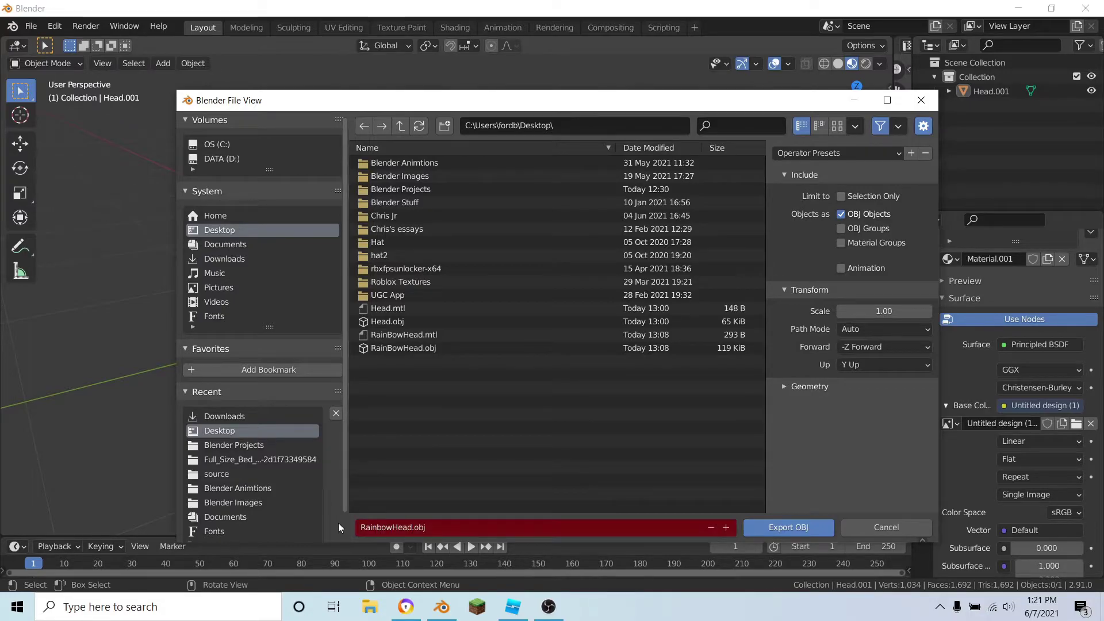
left_click(764, 525)
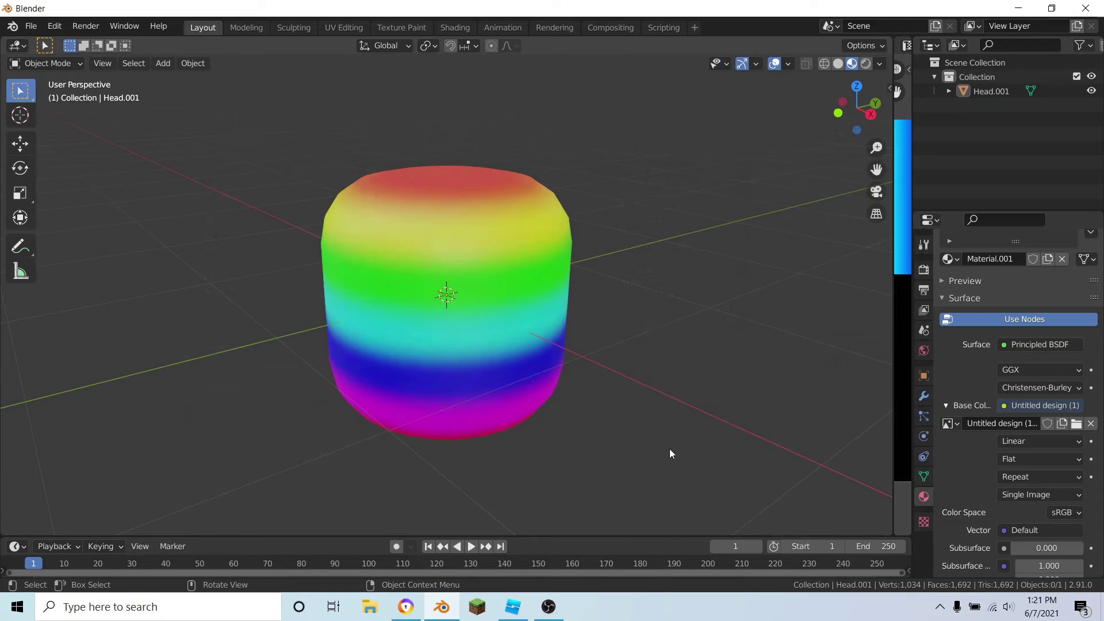
Switch to Roblox Studio and insert a MeshPart object into the PetTest 2 workspace.
scroll(494, 353, "down", 3)
left_click(512, 606)
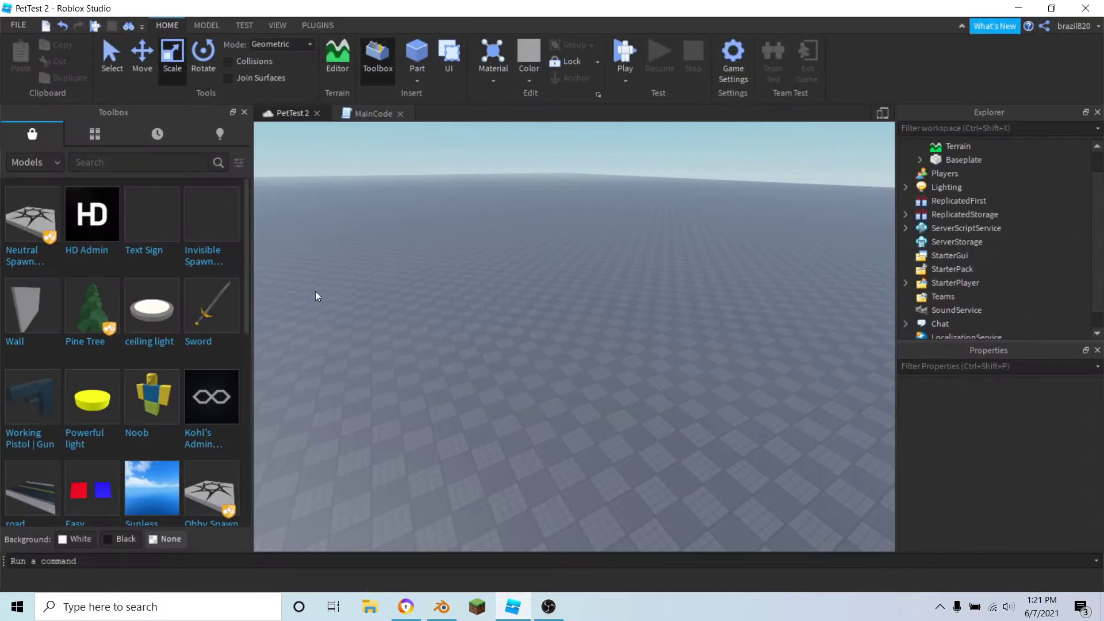
right_click_drag(556, 350, 603, 372)
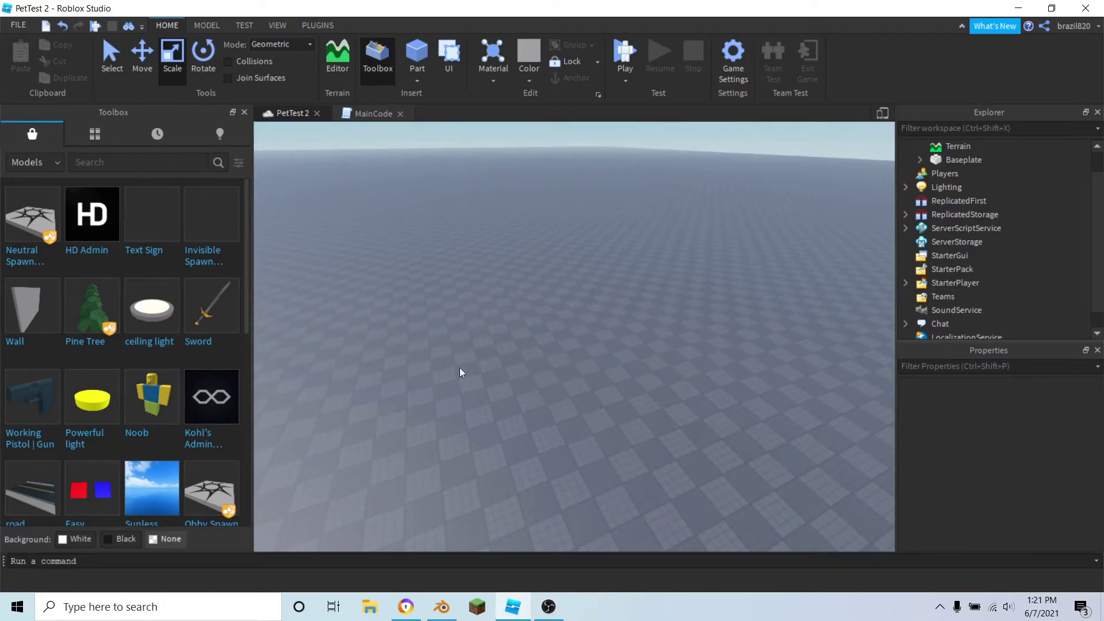
right_click(460, 373)
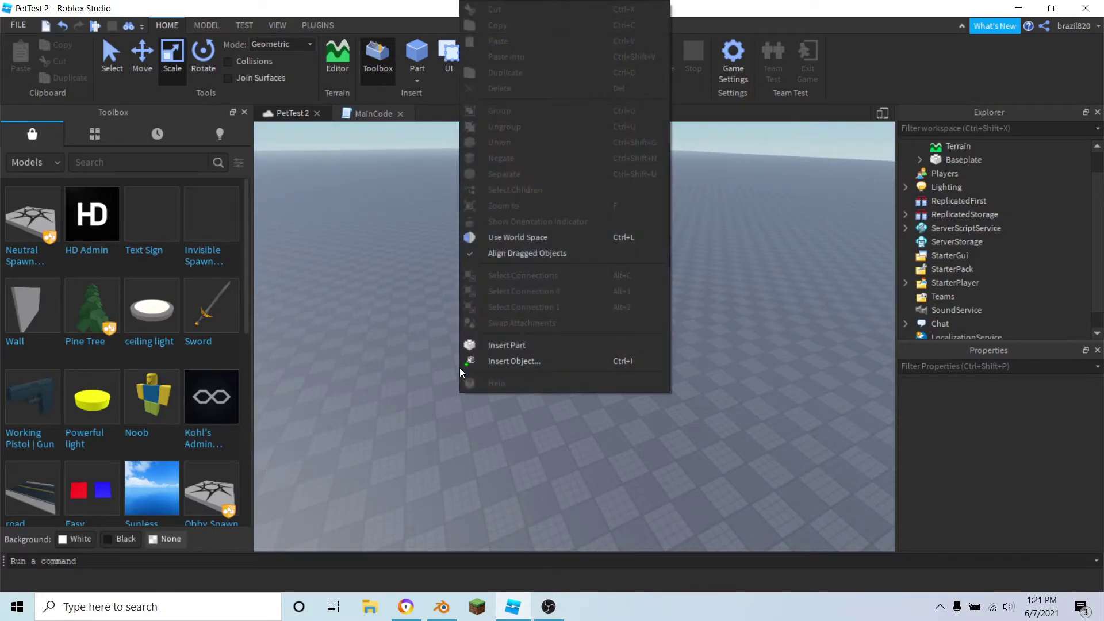
left_click(520, 361)
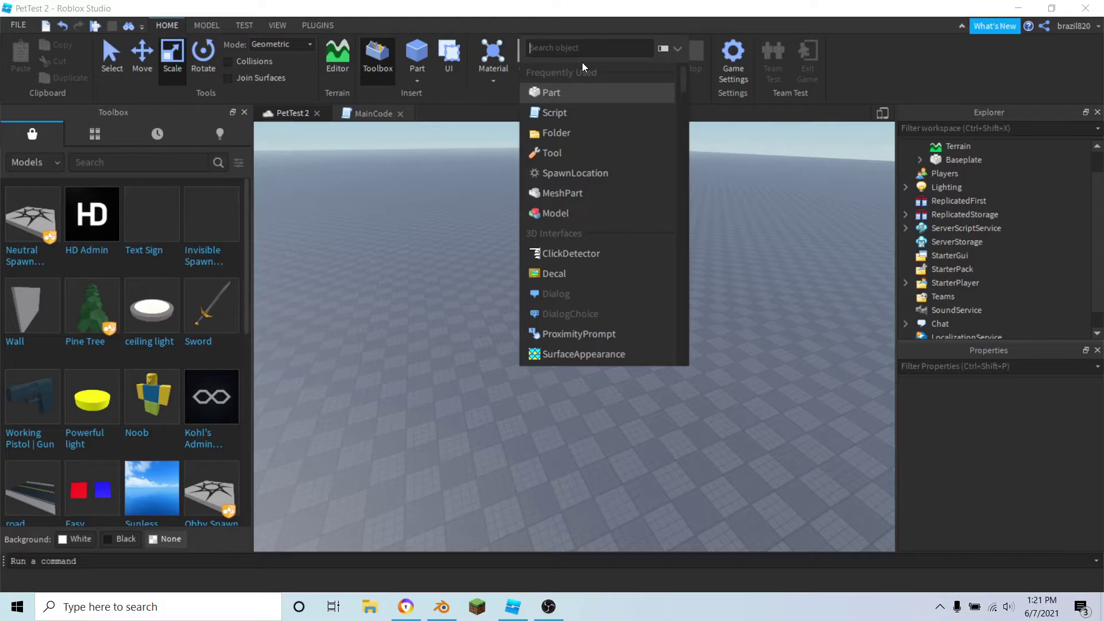
type("mesh")
left_click(563, 73)
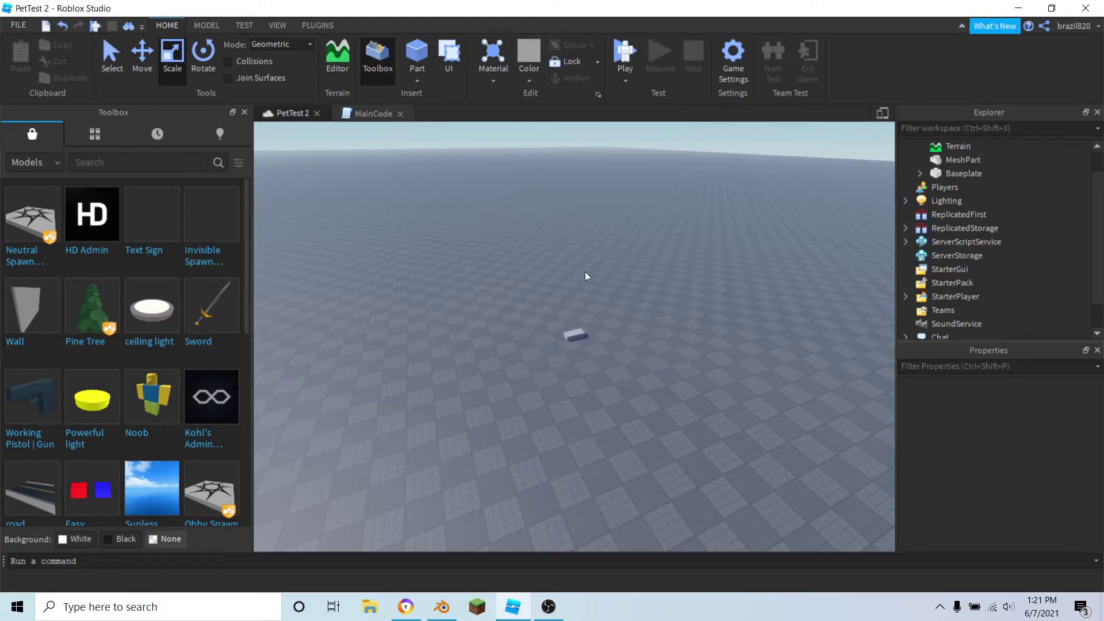
Upload the RainBowHead file from the Desktop as the MeshPart's MeshId and complete the mesh import.
right_click_drag(682, 338, 682, 338)
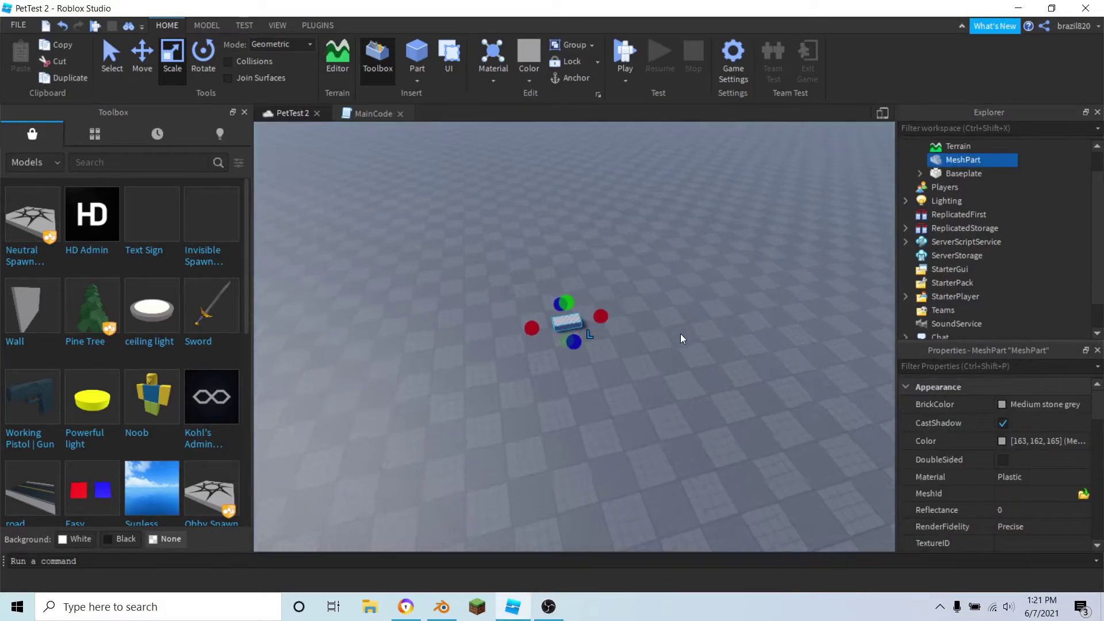
scroll(682, 338, "up", 3)
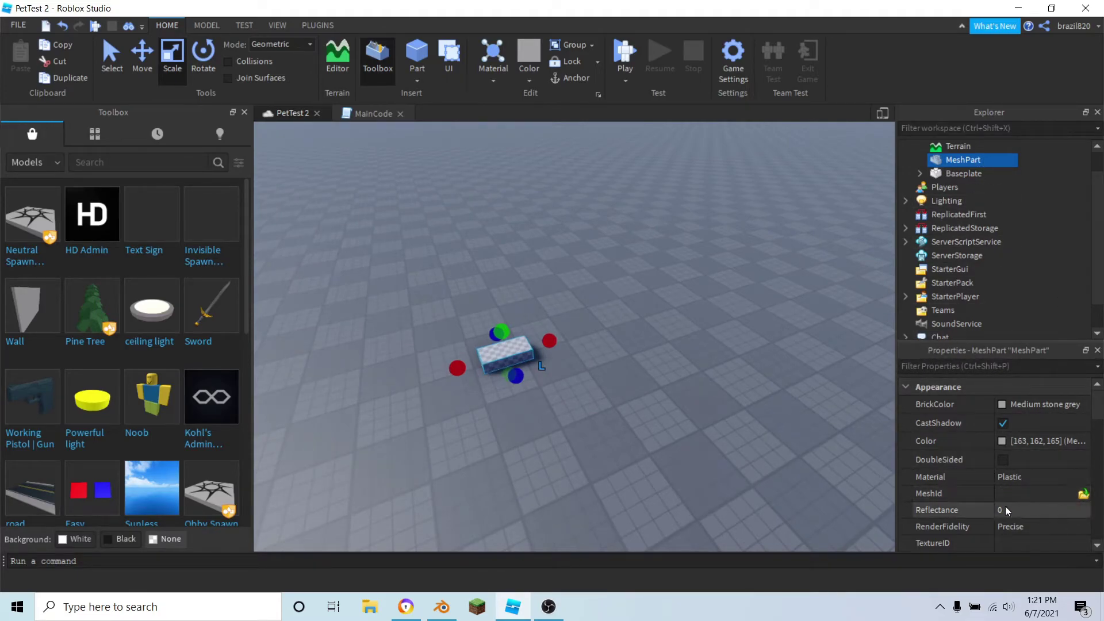
left_click(1083, 494)
scroll(209, 238, "down", 2)
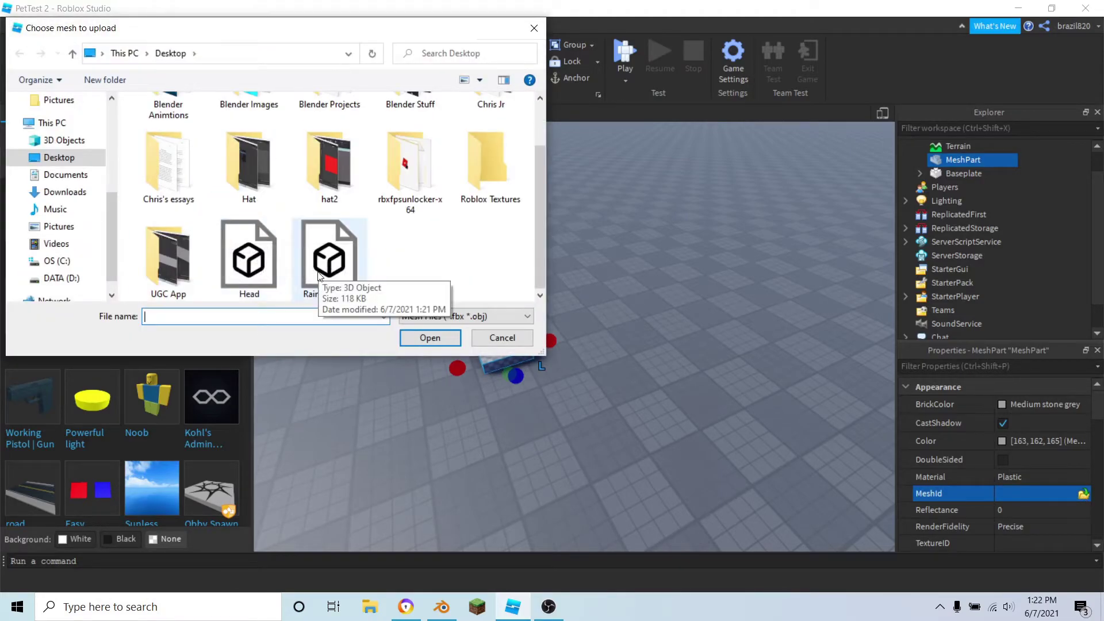
left_click(341, 275)
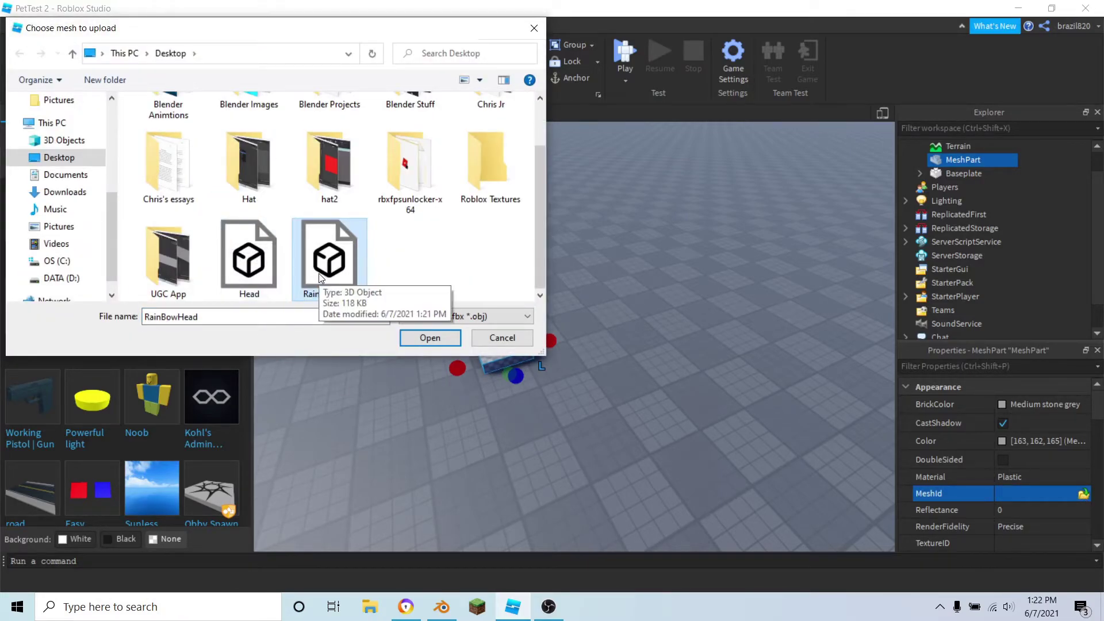
left_click(236, 257)
left_click(338, 259)
left_click(235, 256)
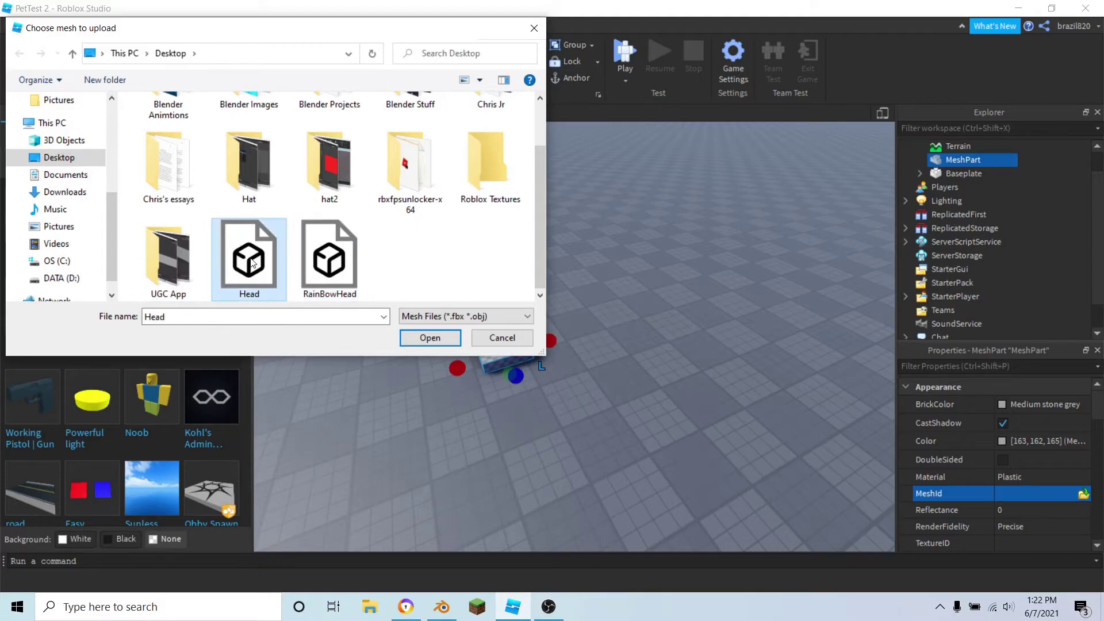
left_click(341, 260)
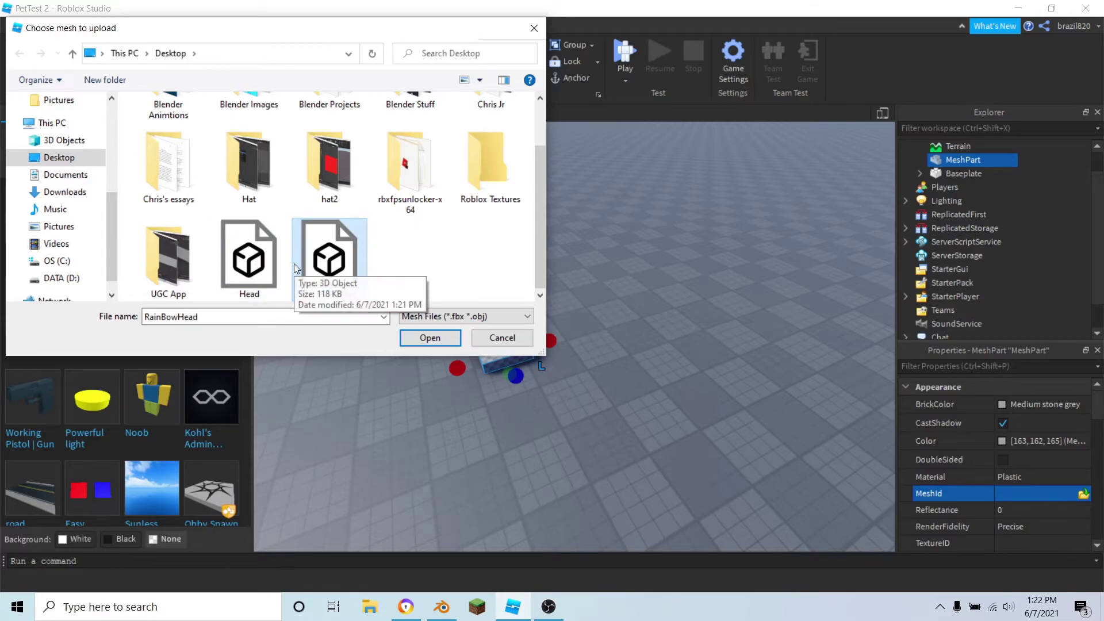
left_click(430, 337)
left_click(638, 311)
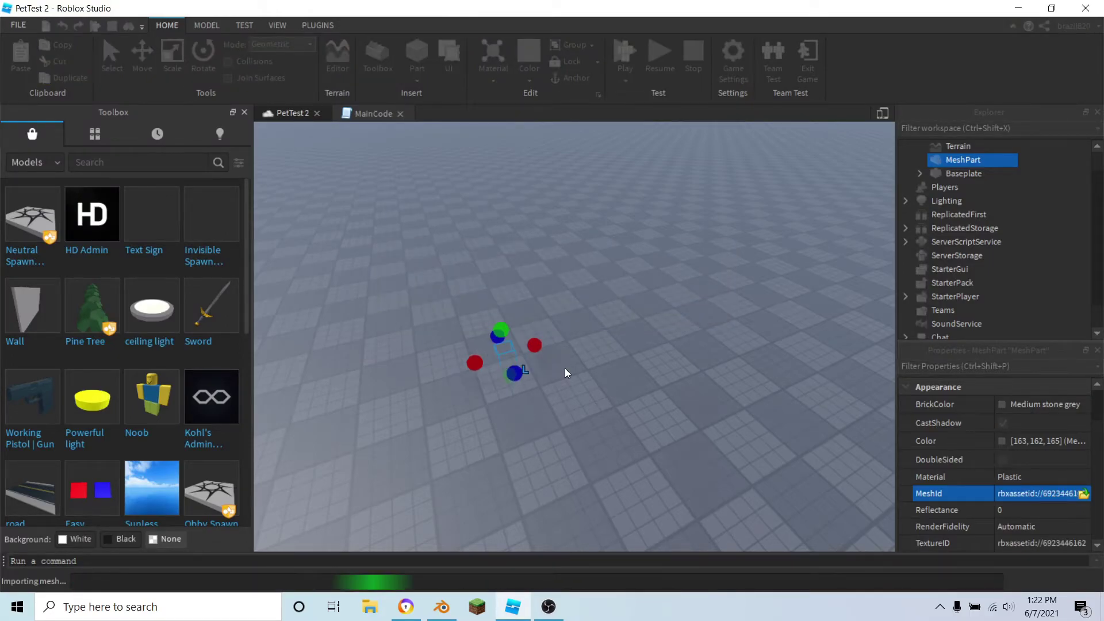
Activate the Move tool and deselect the imported rainbow head.
scroll(582, 408, "up", 5)
right_click_drag(581, 409, 581, 408)
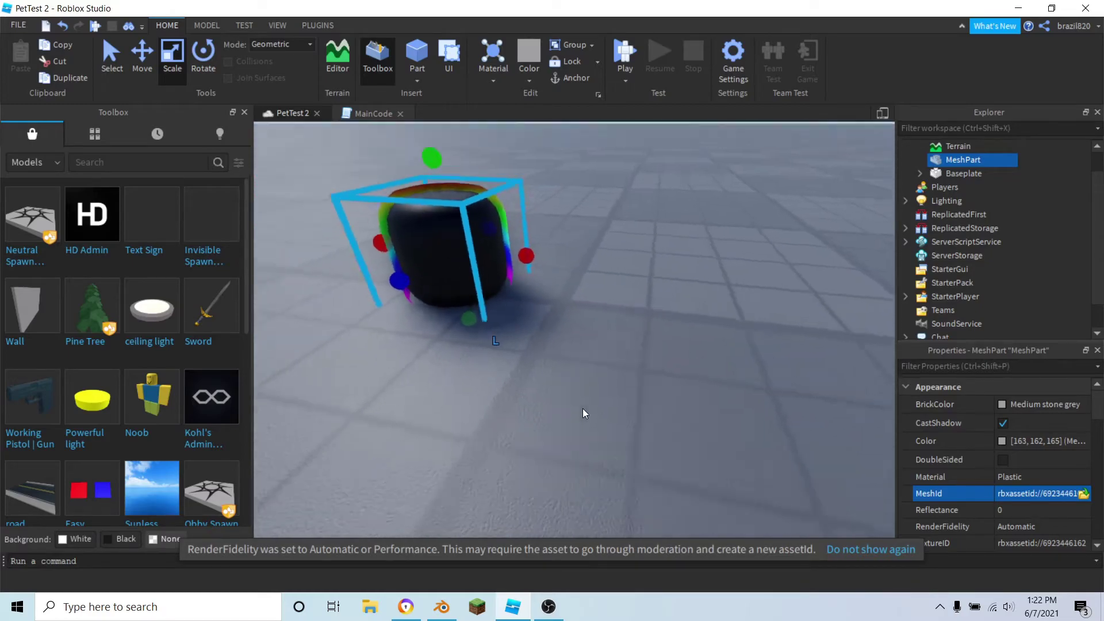
scroll(581, 409, "down", 3)
left_click(142, 63)
left_click(142, 58)
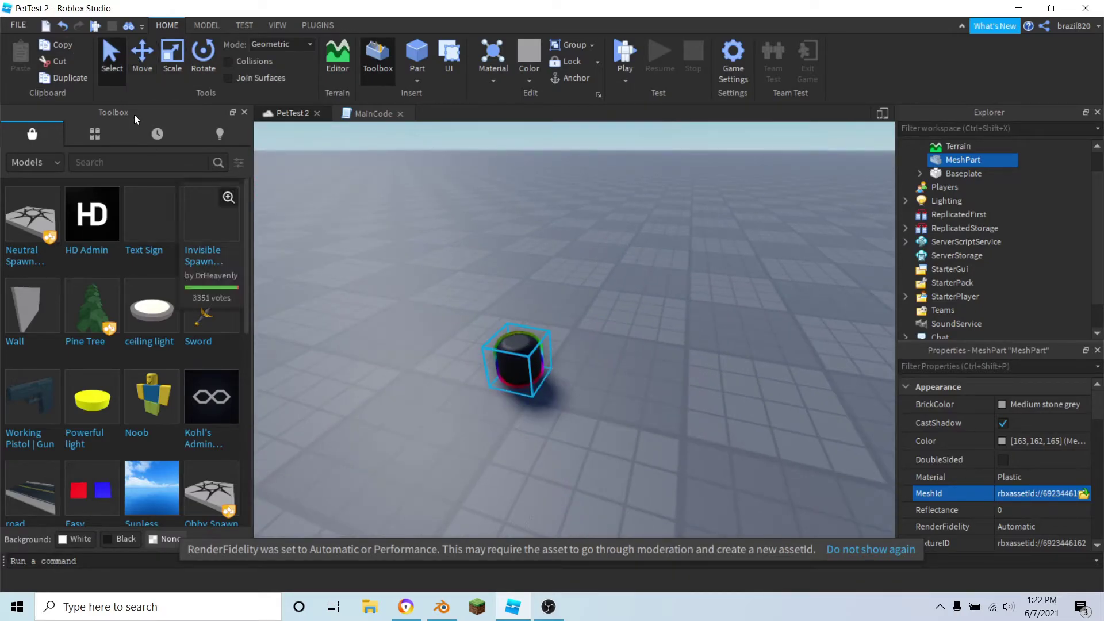
left_click(666, 370)
Raise the imported head vertically so it floats above the baseplate, and deselect it.
scroll(666, 371, "up", 10)
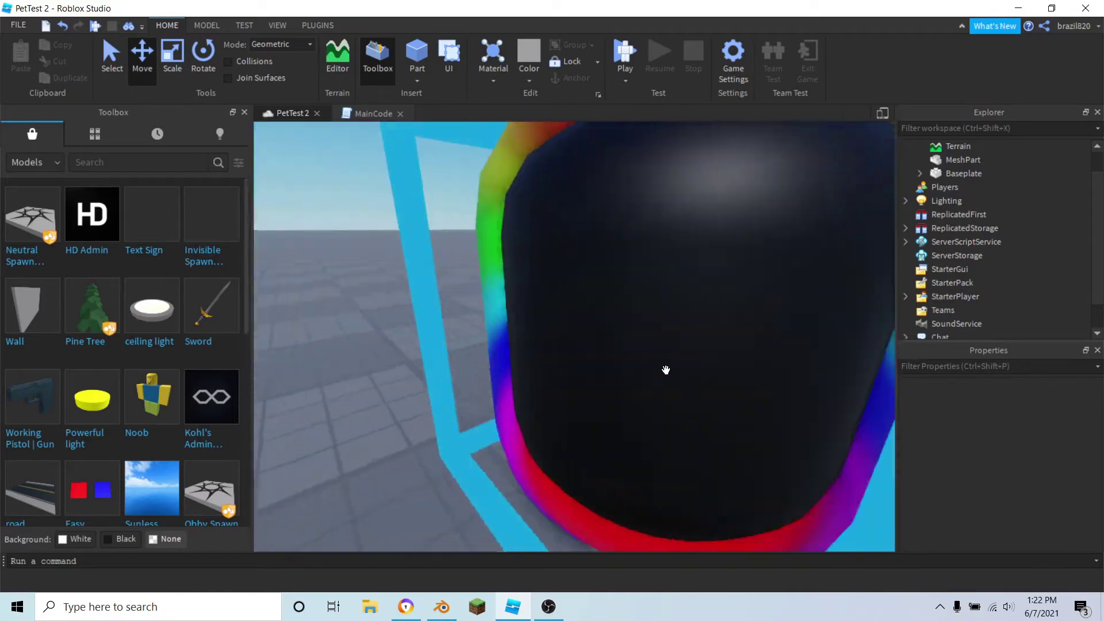
scroll(665, 370, "down", 4)
right_click_drag(666, 370, 690, 367)
scroll(689, 367, "down", 5)
left_click_drag(540, 340, 558, 376)
left_click(437, 271)
left_click(544, 349)
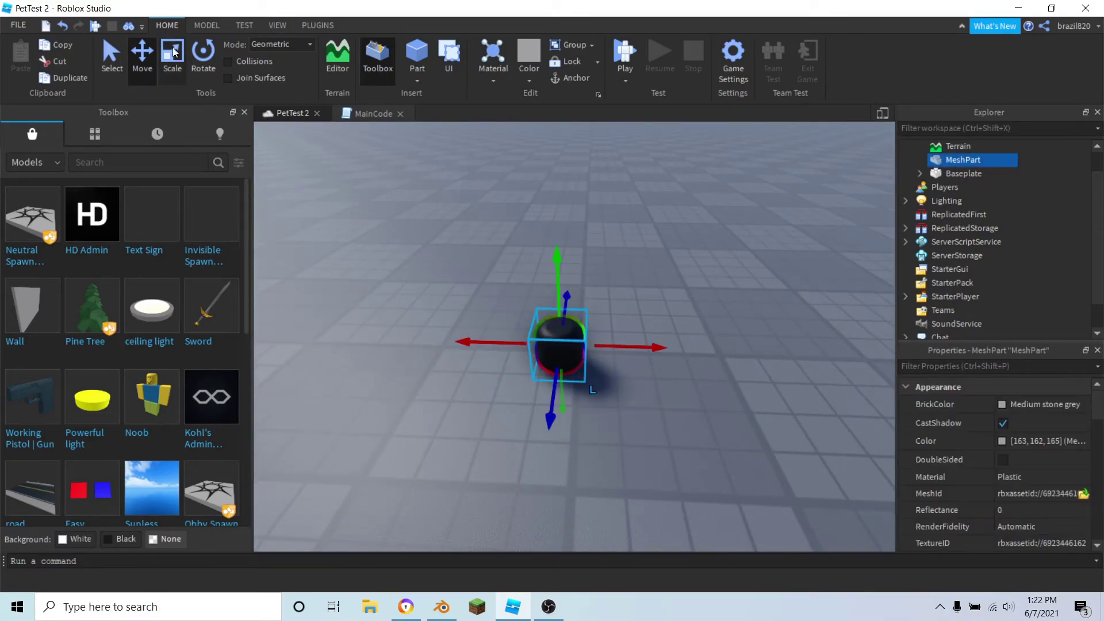
left_click_drag(557, 276, 581, 136)
right_click_drag(674, 249, 662, 254)
left_click(485, 361)
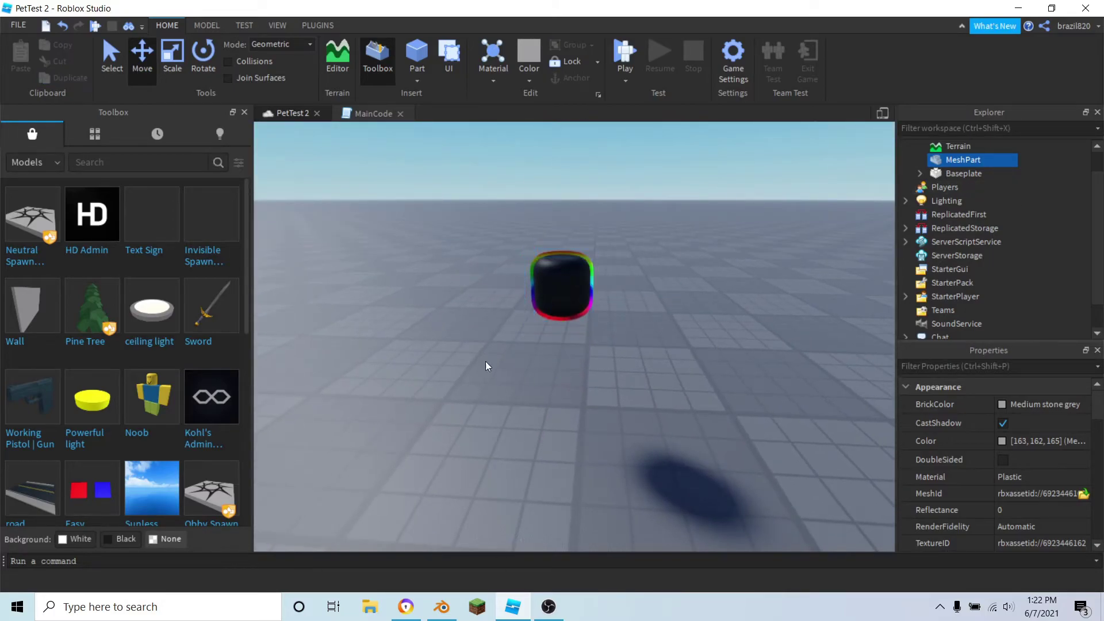
left_click_drag(368, 203, 429, 195)
left_click(433, 123)
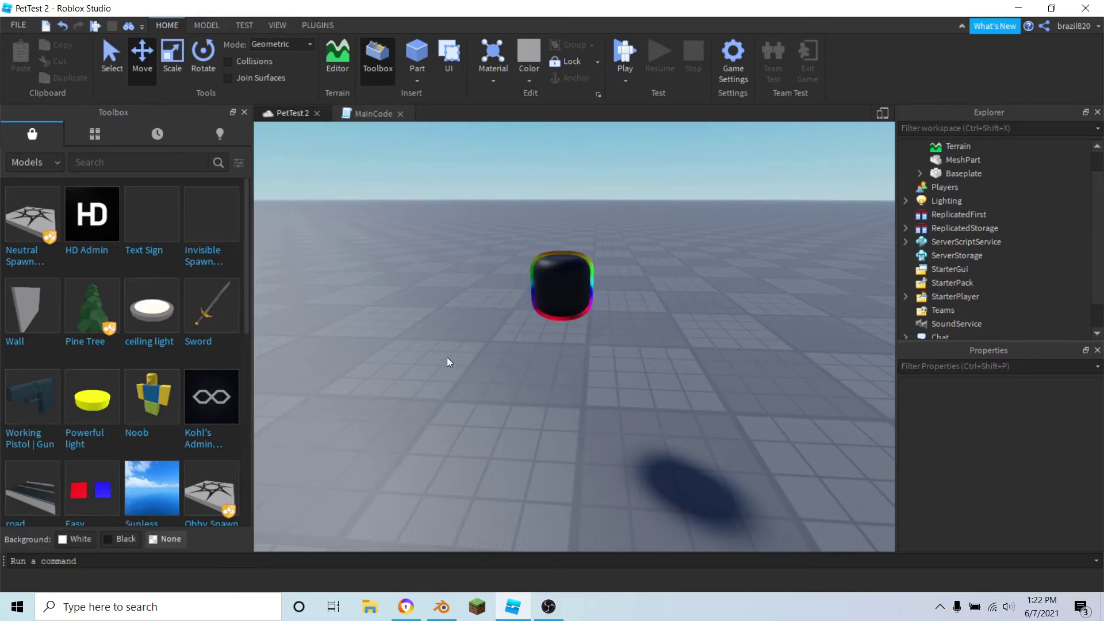
left_click_drag(434, 368, 699, 210)
left_click_drag(519, 401, 710, 233)
left_click_drag(746, 472, 412, 164)
left_click(415, 281)
left_click_drag(392, 219, 697, 400)
left_click_drag(753, 442, 521, 175)
left_click_drag(654, 255, 623, 382)
left_click_drag(463, 209, 540, 385)
Inspect the floating head's black inner layer and rainbow outline from close up and farther away.
key("w")
right_click_drag(589, 396, 595, 431)
key("w")
key("q")
key("s")
key("w")
key("e")
key("s")
key("w")
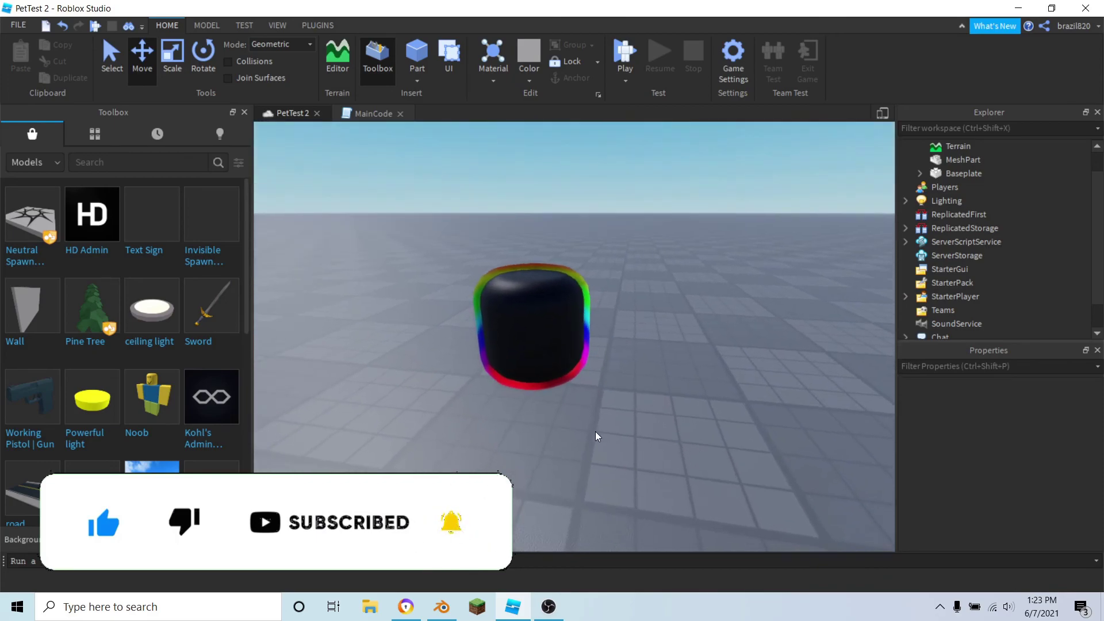
scroll(594, 431, "down", 2)
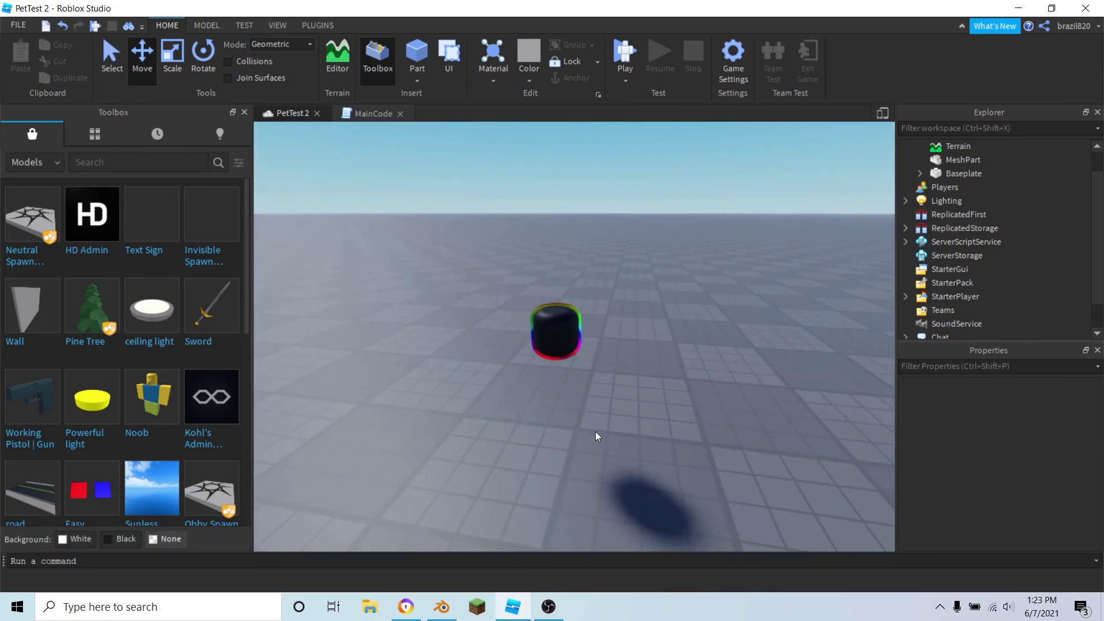